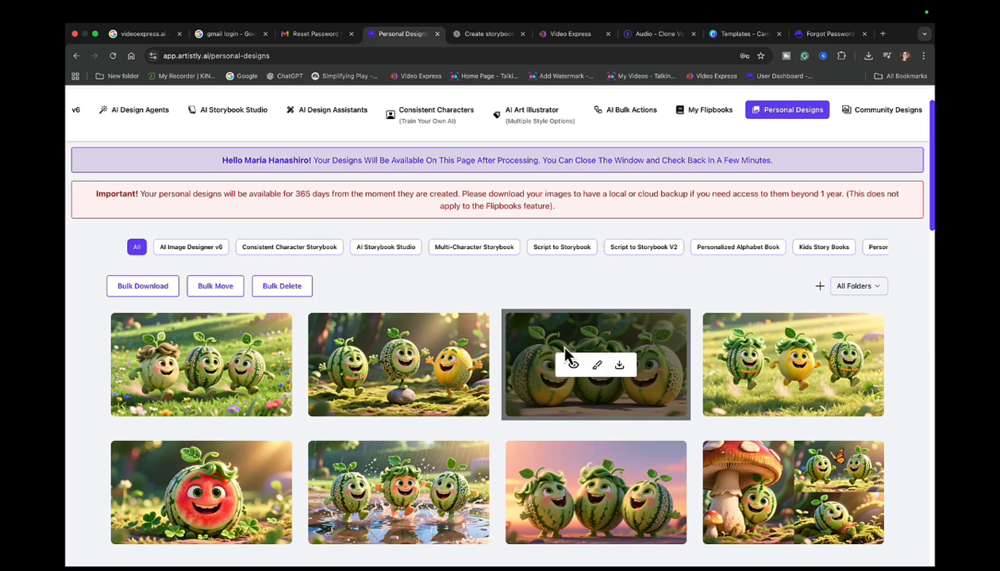
- Download the "Amy the Ant finds a shiny apple" page image from the personal designs to the Downloads folder
scroll(565, 355, down, 5)
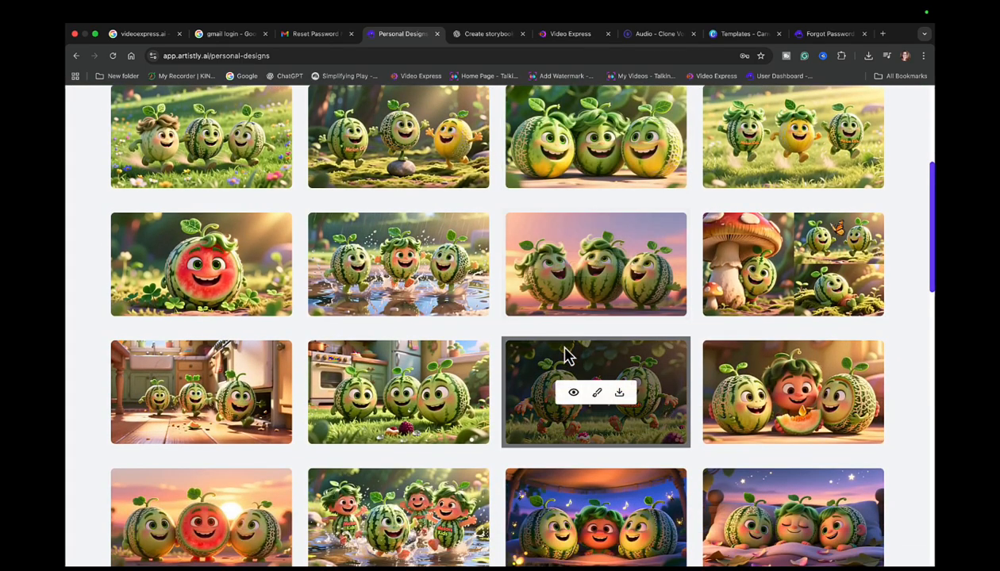
scroll(565, 355, down, 5)
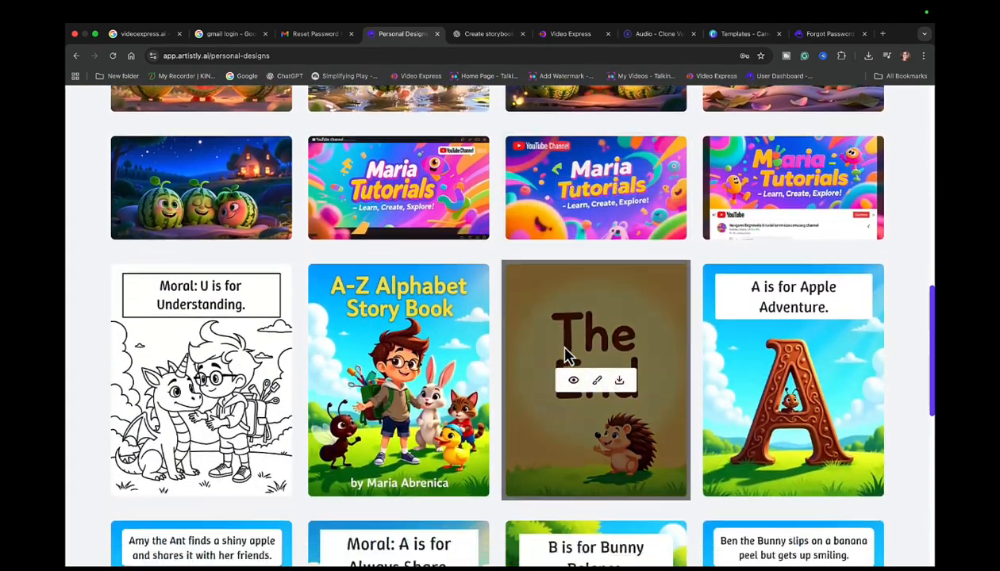
scroll(565, 355, down, 4)
scroll(391, 413, up, 1)
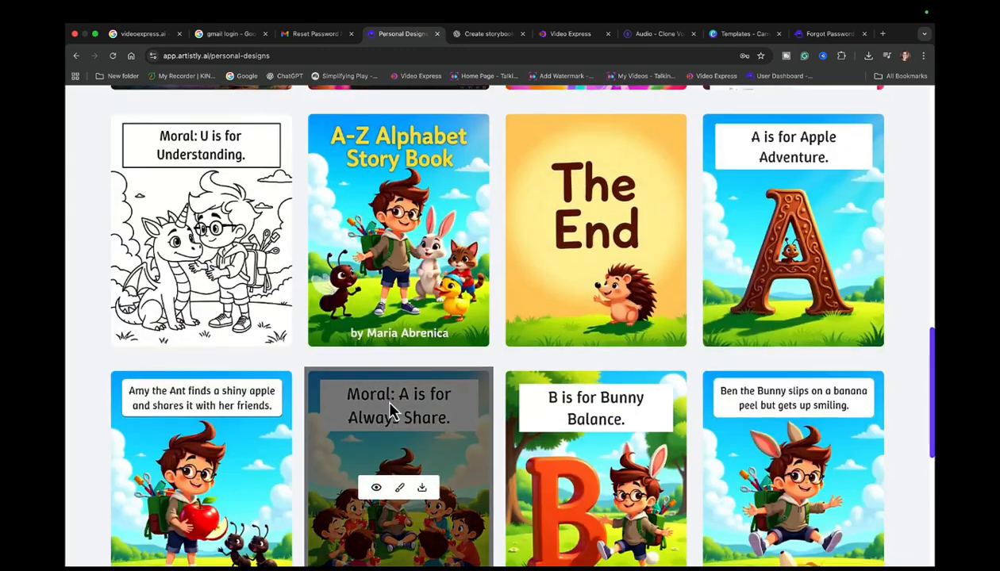
mouse_move(264, 406)
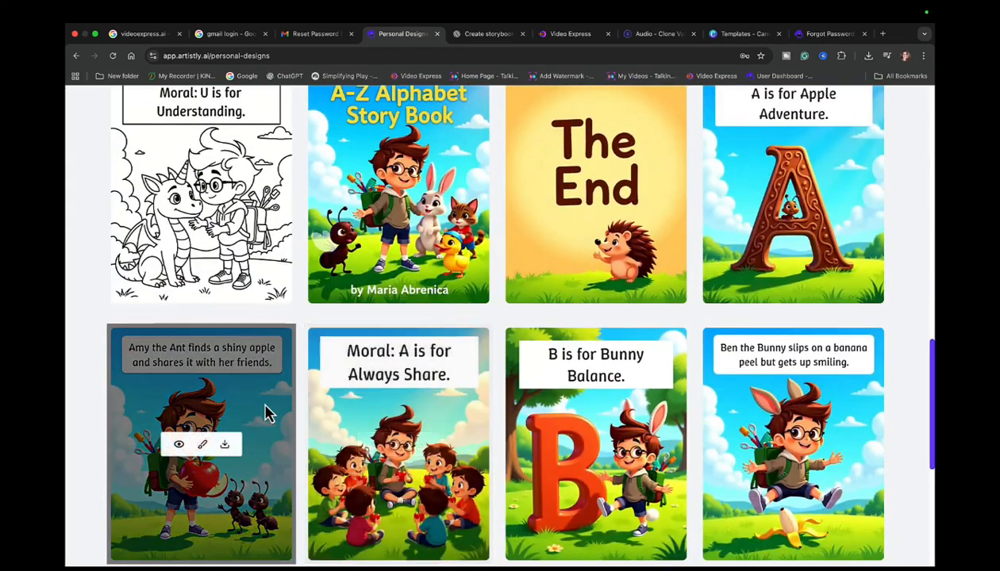
click(225, 446)
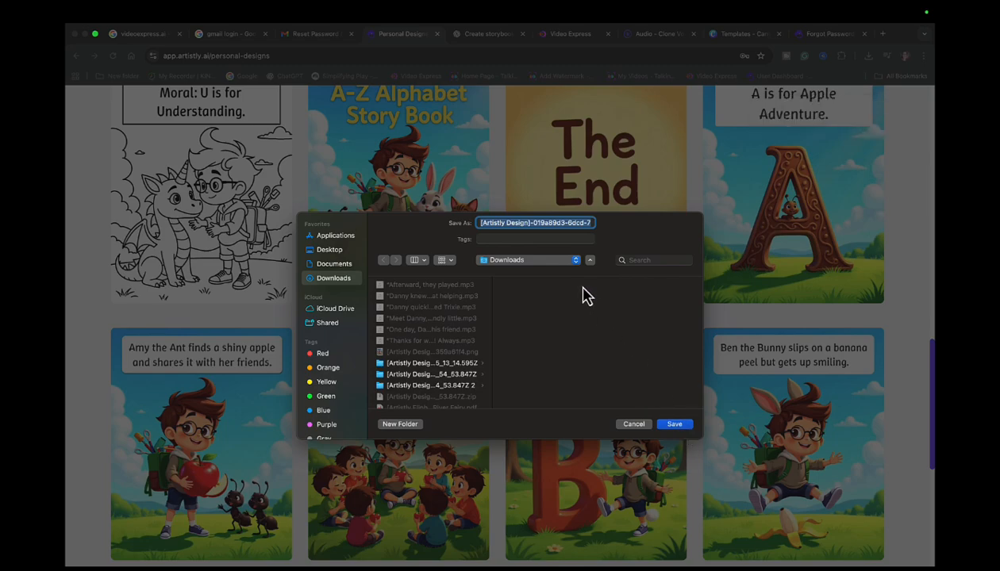
click(674, 425)
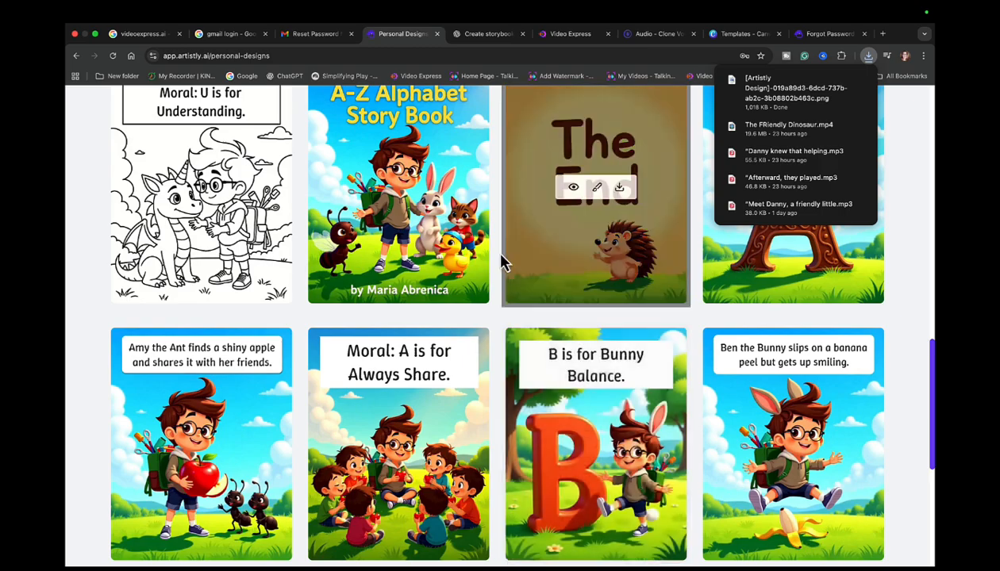
- Switch to Canva and create a blank custom-size design of 8.5 × 11 in
scroll(442, 294, up, 5)
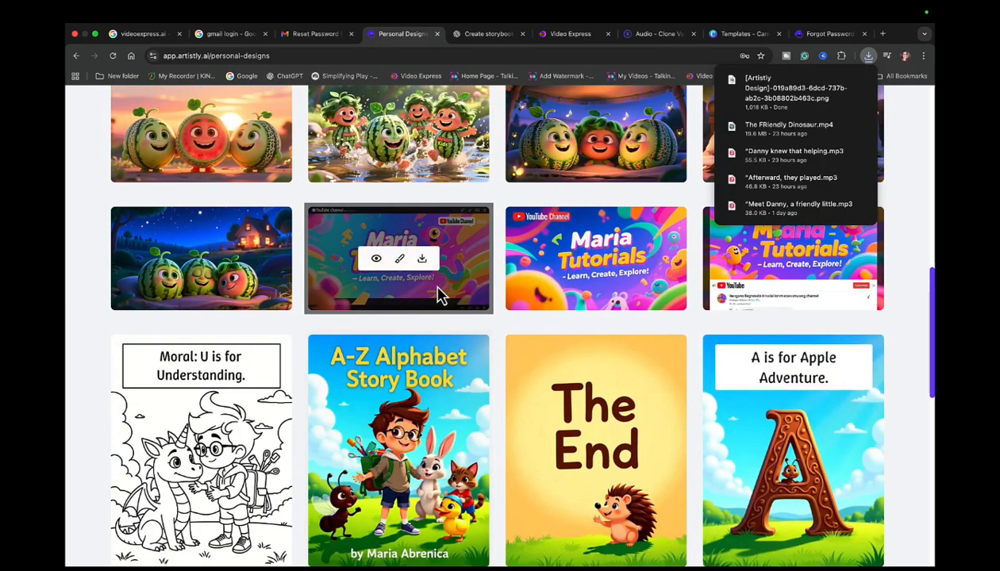
scroll(439, 295, down, 1)
scroll(432, 286, up, 10)
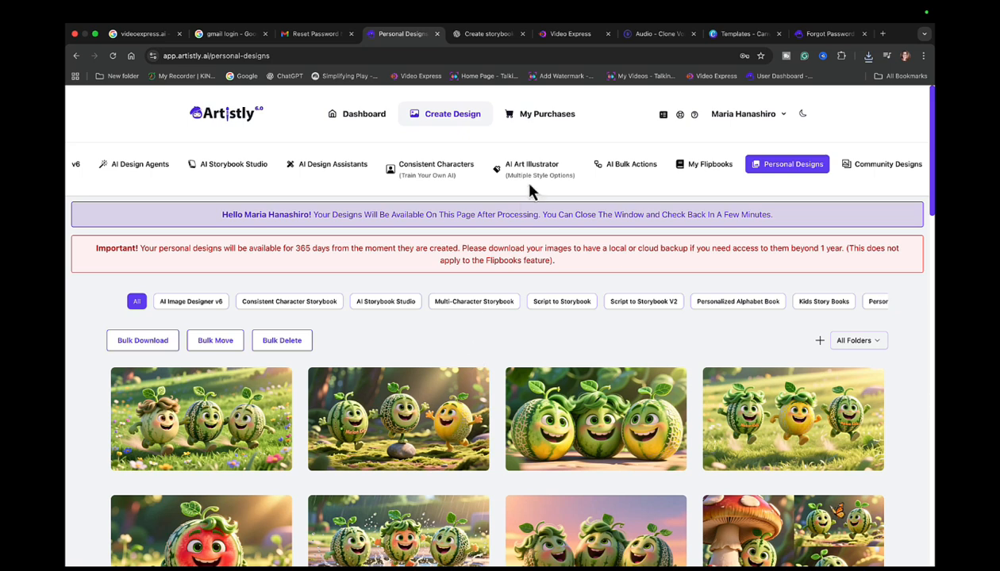
click(714, 33)
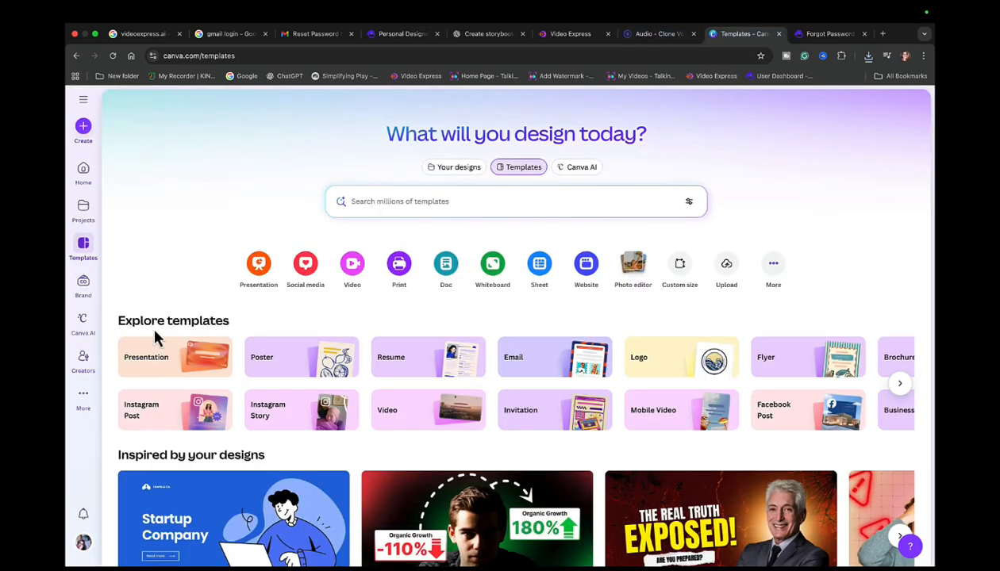
click(83, 130)
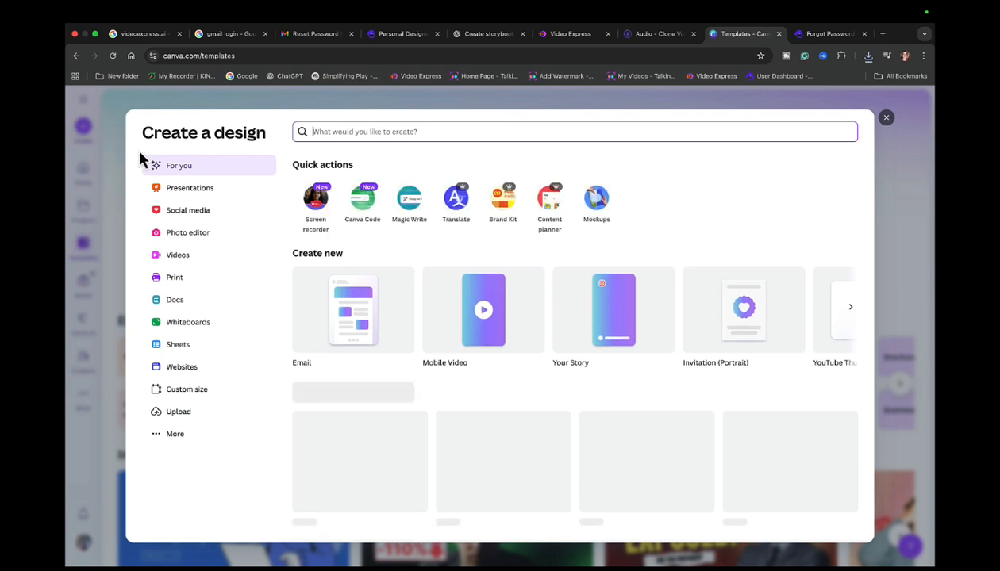
click(206, 397)
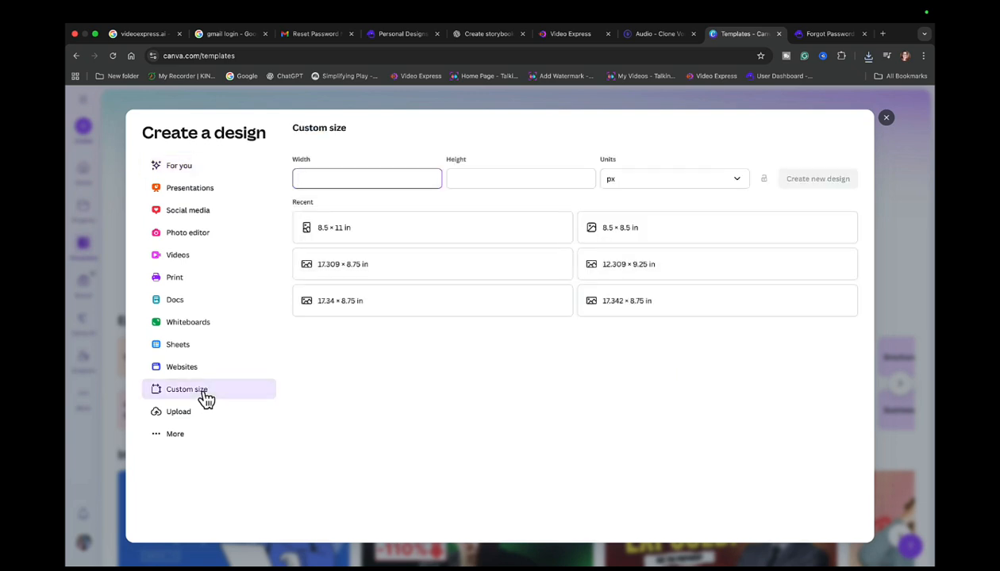
click(342, 237)
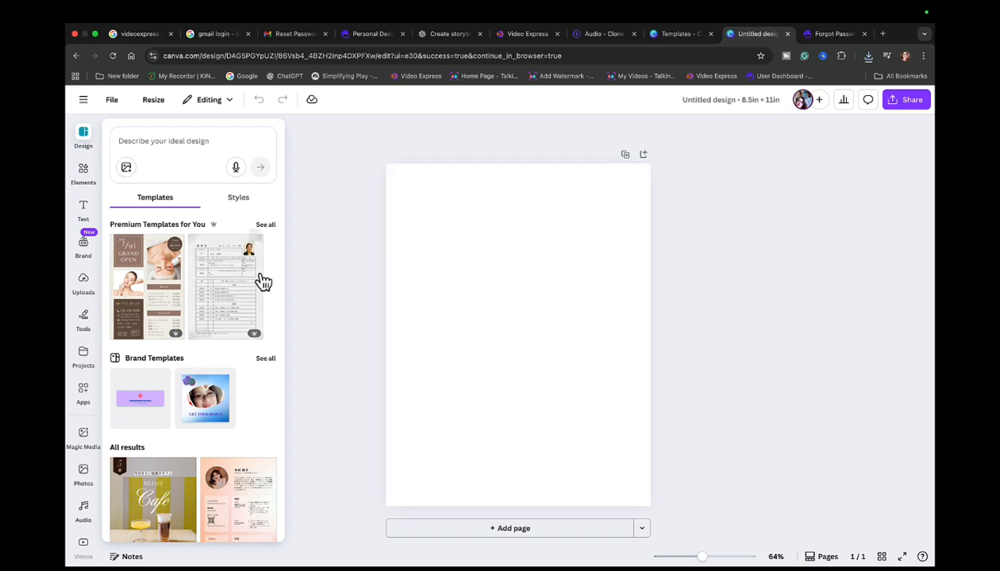
- Place the uploaded "Alphabet Fruit Book" cover image on the page and enlarge it to fill the whole page
click(84, 282)
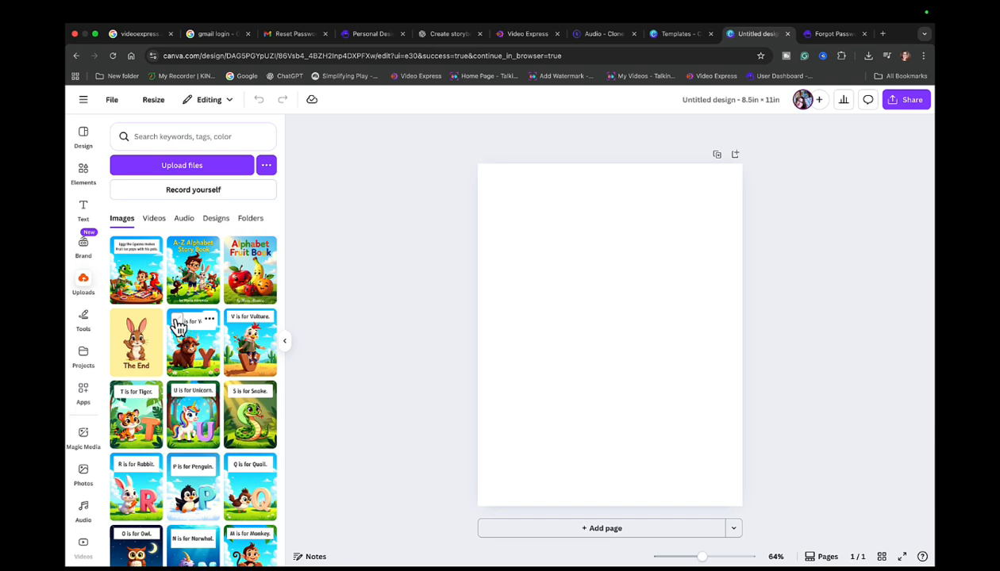
click(246, 296)
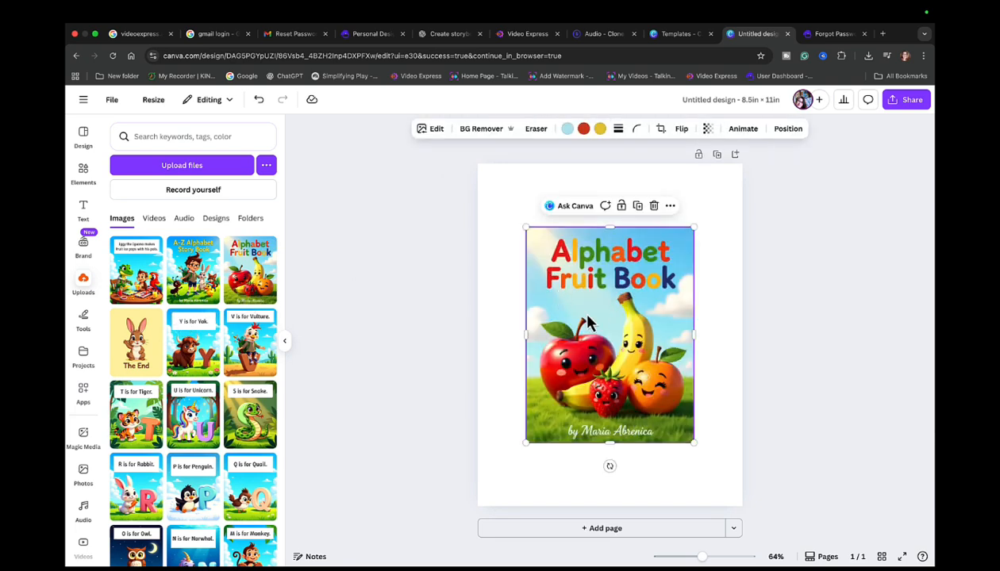
drag(584, 317, 537, 251)
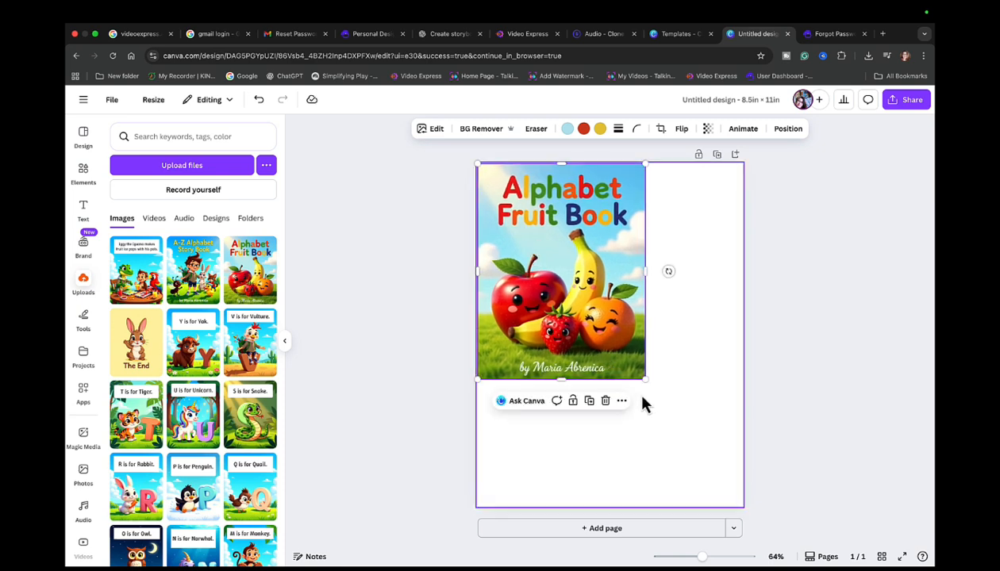
drag(645, 381, 719, 535)
click(755, 311)
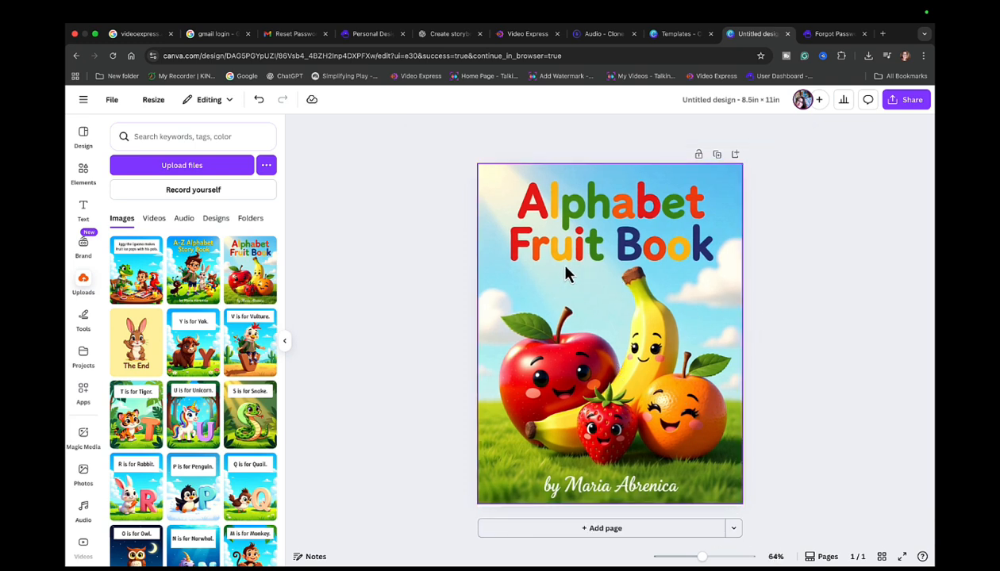
- Add the uploaded selfie of the woman in glasses to the cover, shrink it and place it above the apple
click(87, 291)
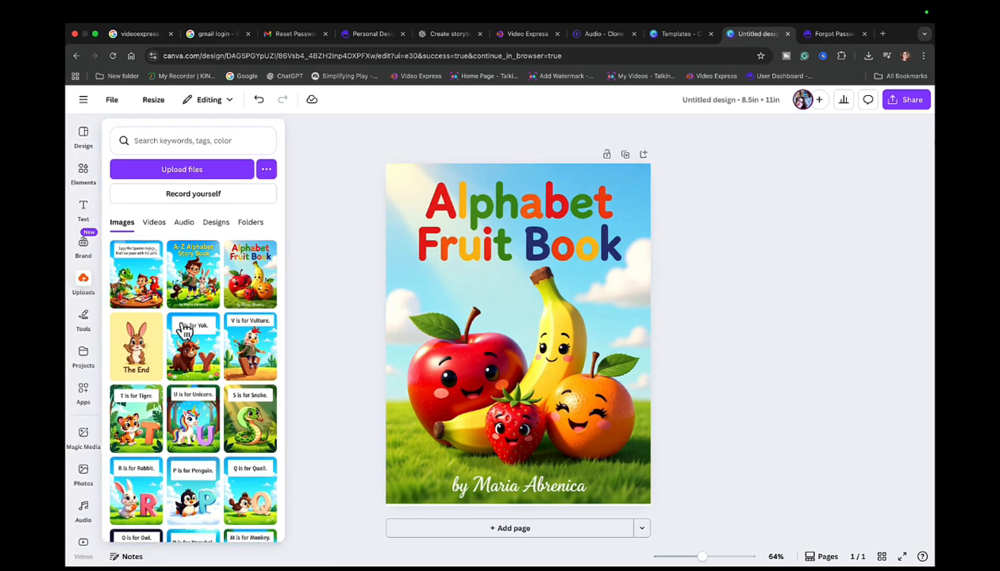
scroll(184, 340, down, 3)
scroll(184, 340, down, 5)
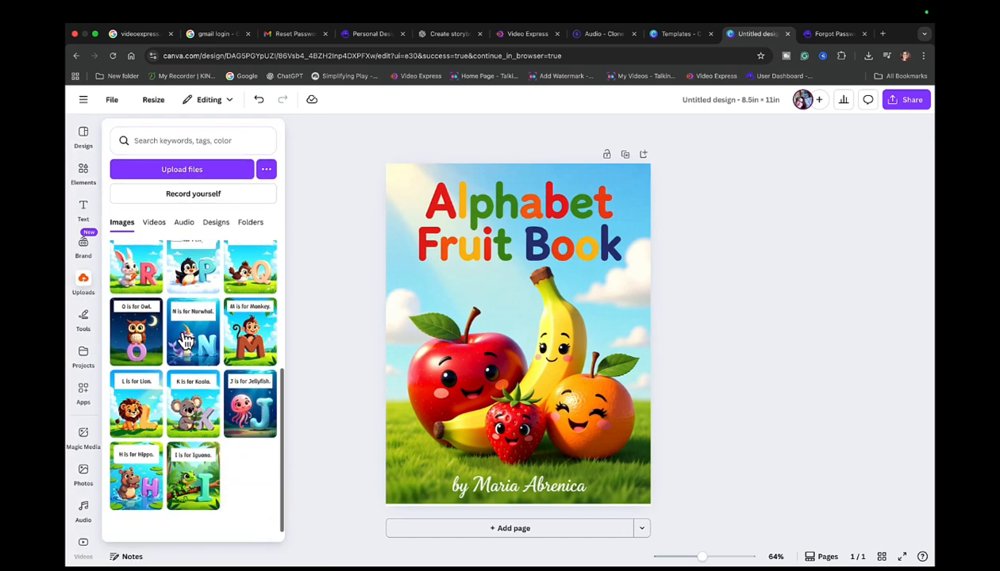
scroll(184, 340, down, 5)
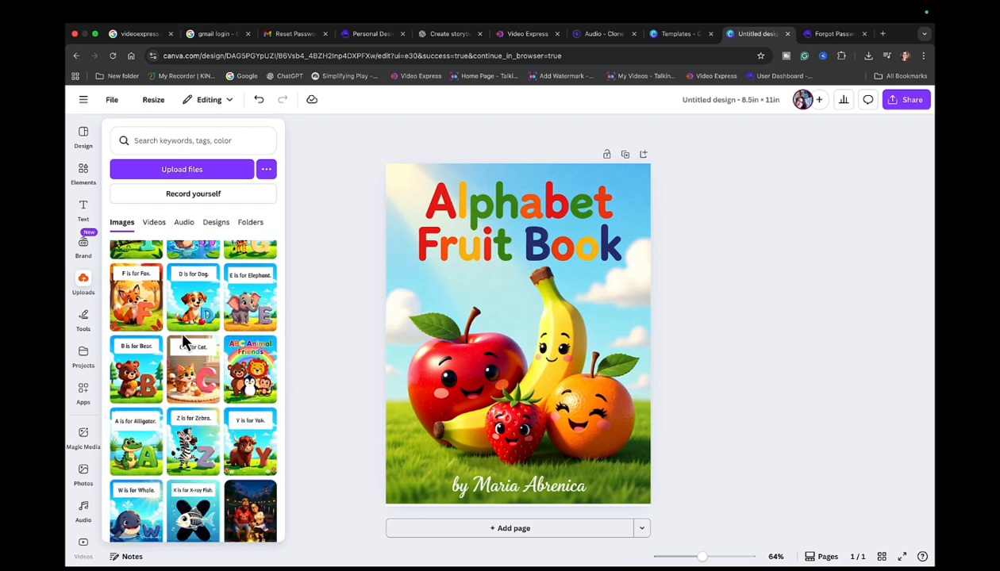
scroll(184, 339, down, 10)
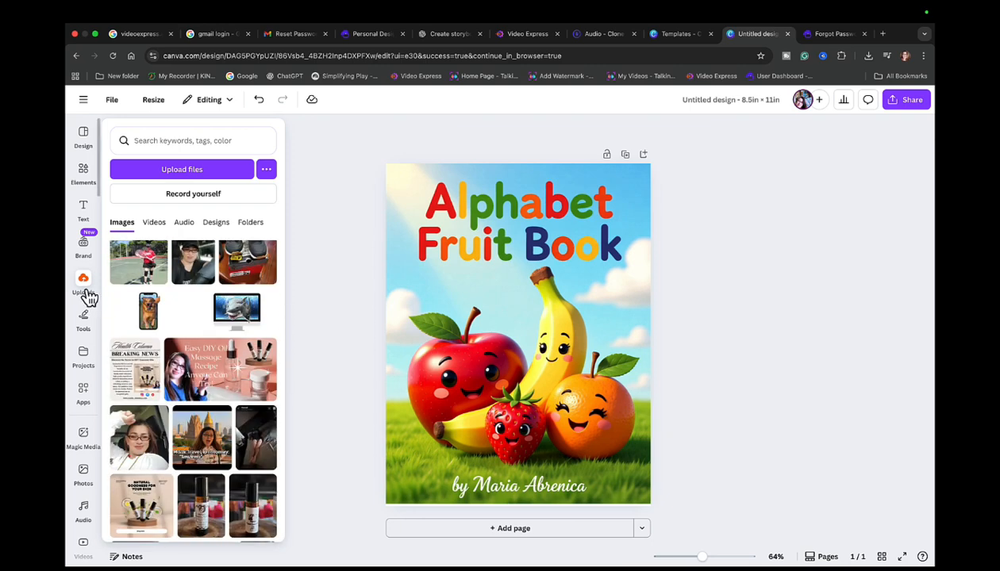
click(139, 446)
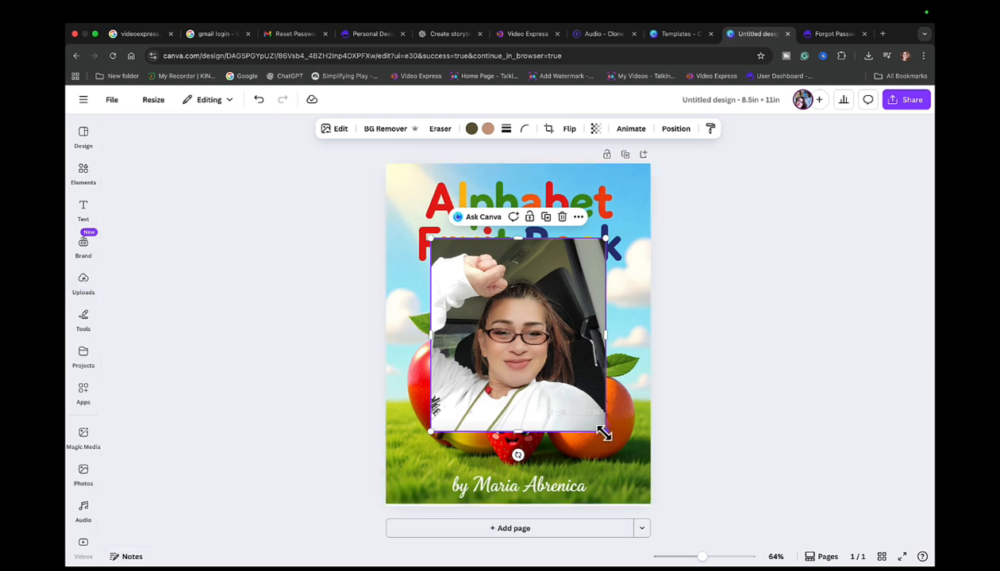
drag(603, 434, 534, 353)
drag(514, 306, 479, 296)
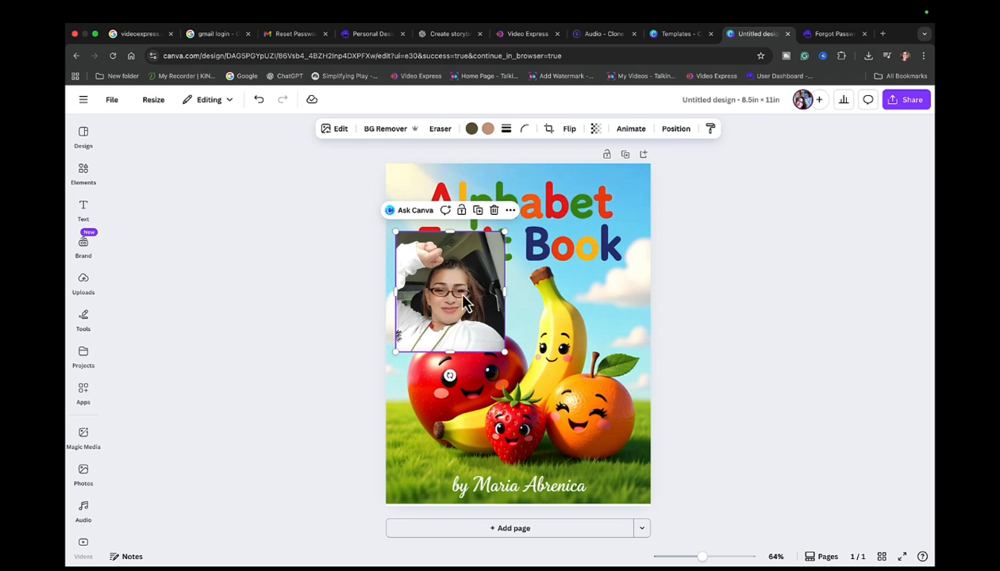
- Remove the portrait photo's background, shrink the cutout and move it beside the banana's upper part
click(388, 130)
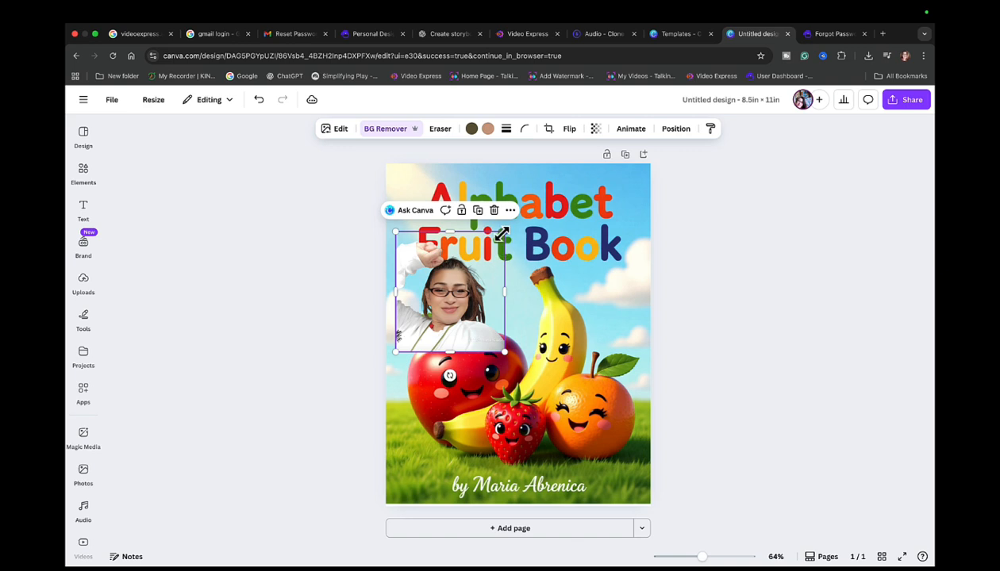
drag(501, 238, 460, 294)
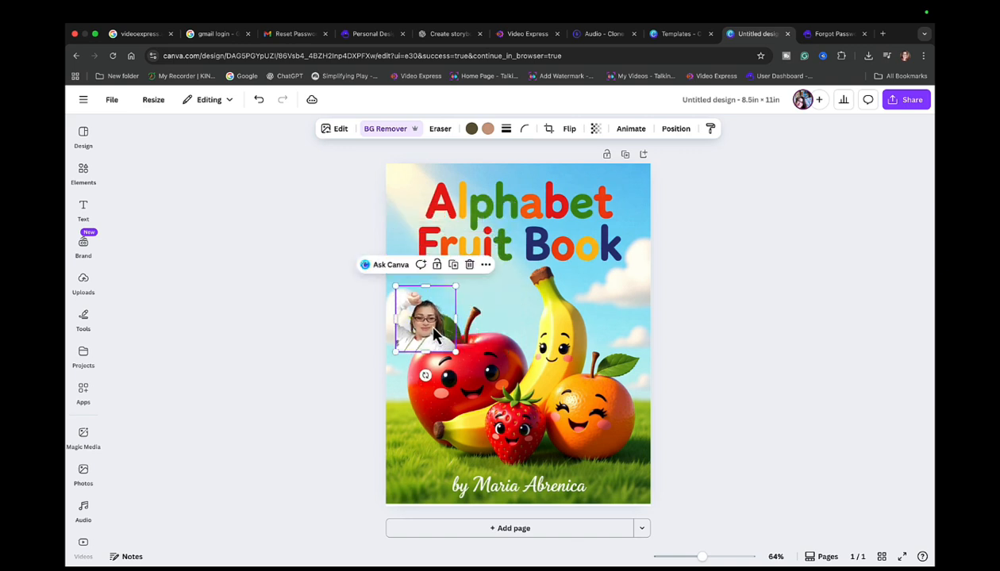
drag(433, 337, 630, 309)
click(508, 295)
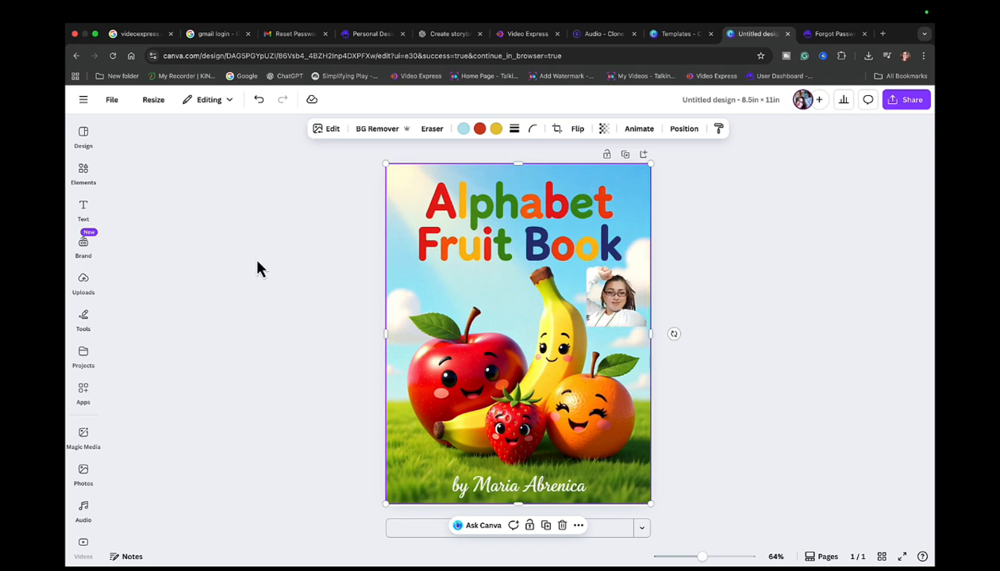
- Search the elements for "frames", add a circular frame to the cover and fill it with the portrait cutout
click(84, 171)
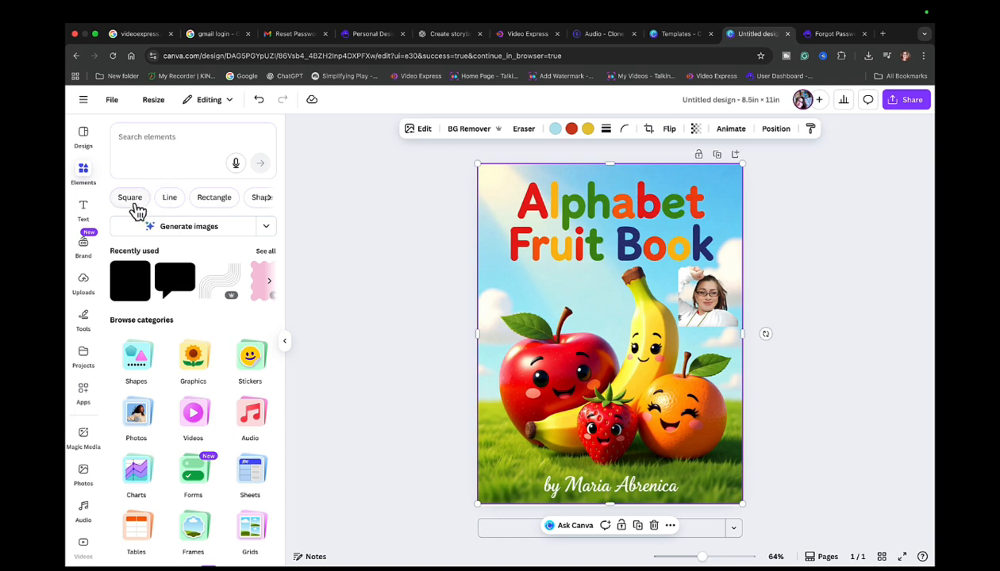
click(153, 141)
text(frames)
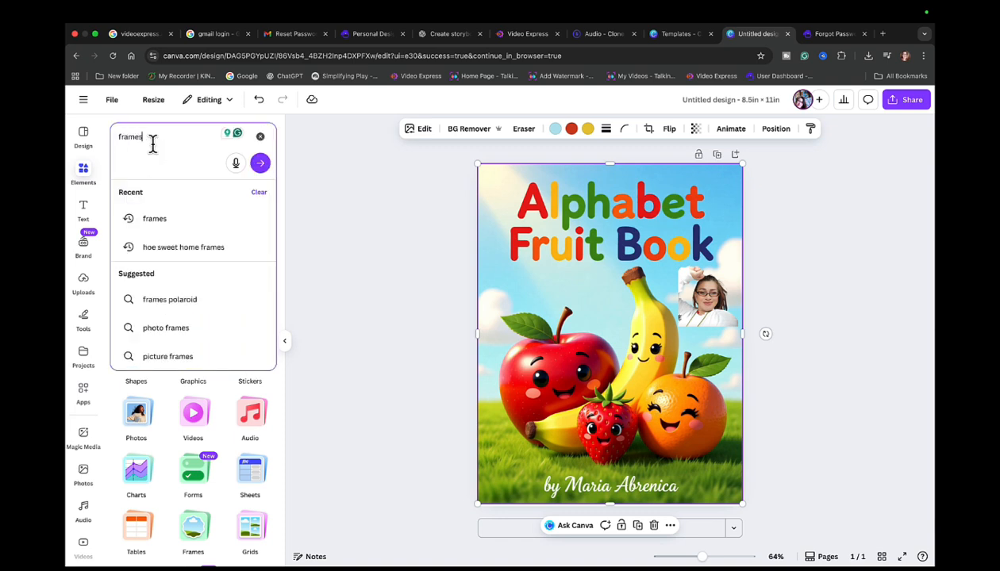
key(Return)
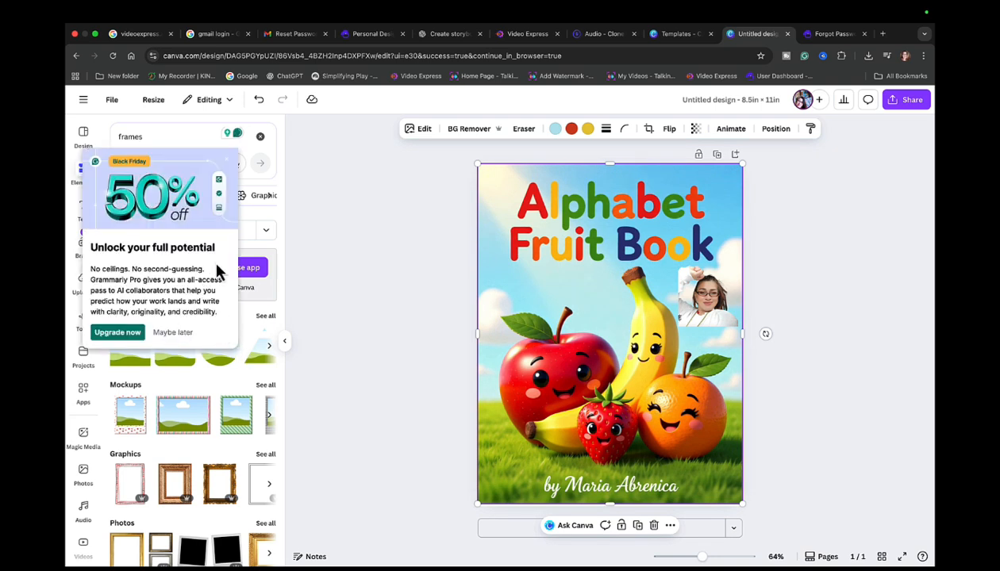
click(183, 335)
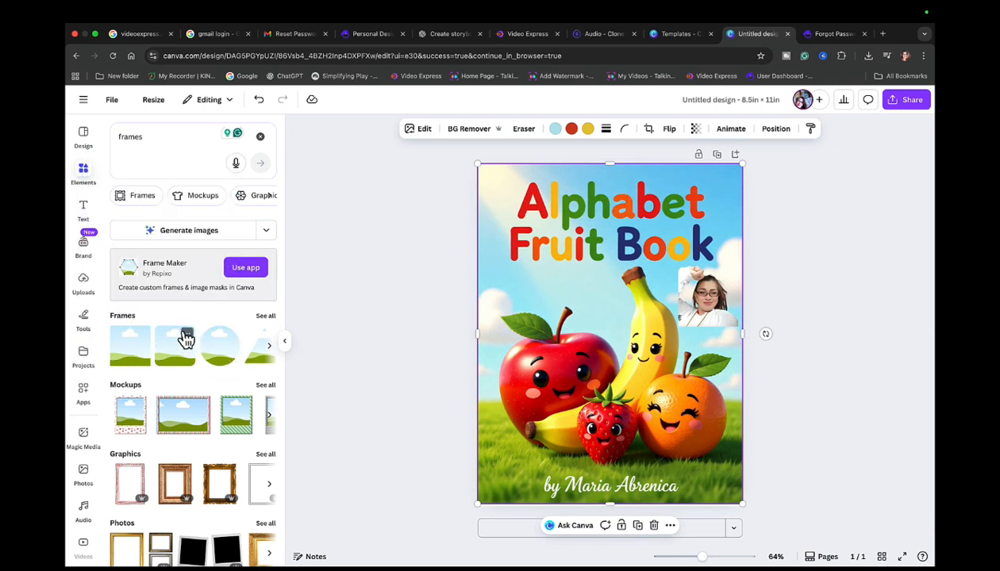
click(229, 365)
drag(575, 346, 553, 324)
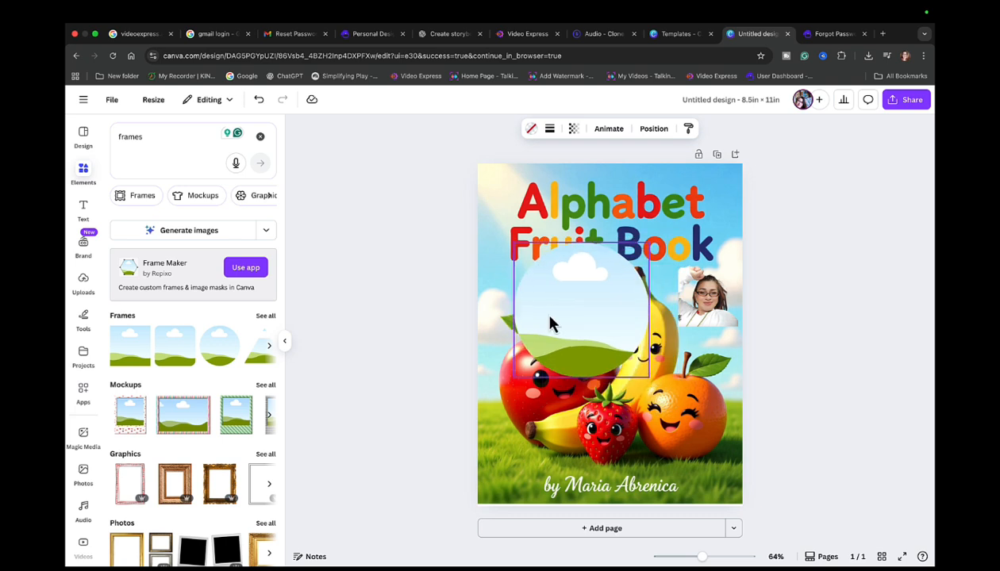
drag(688, 296, 619, 303)
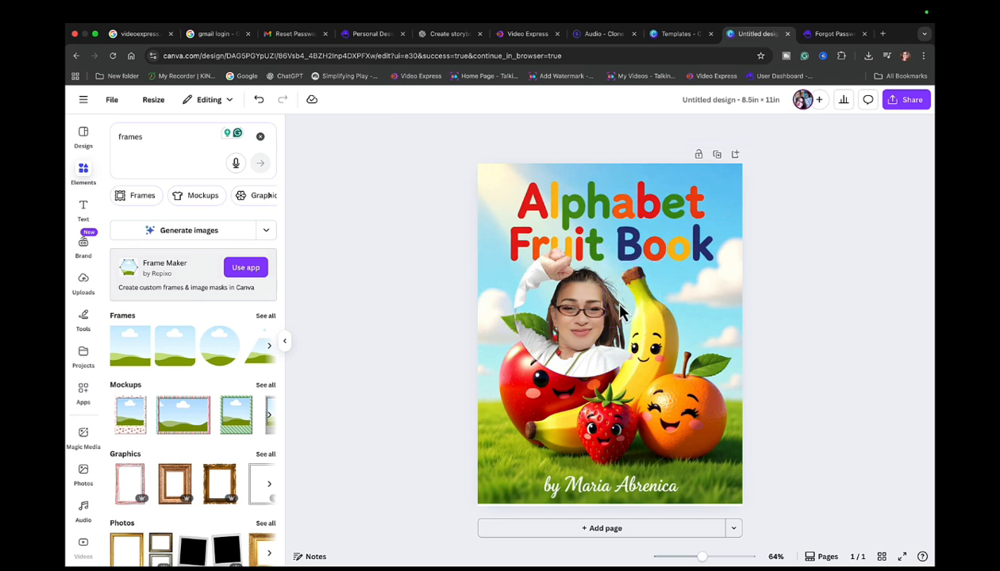
- Shrink the circular framed portrait and place it in the cover's lower-right corner, just after the author line
click(266, 318)
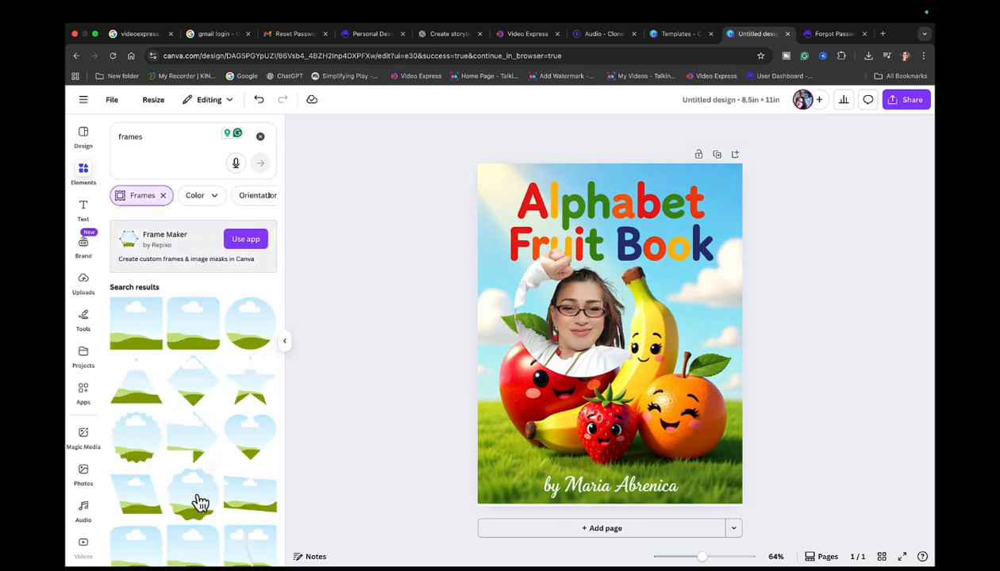
click(607, 297)
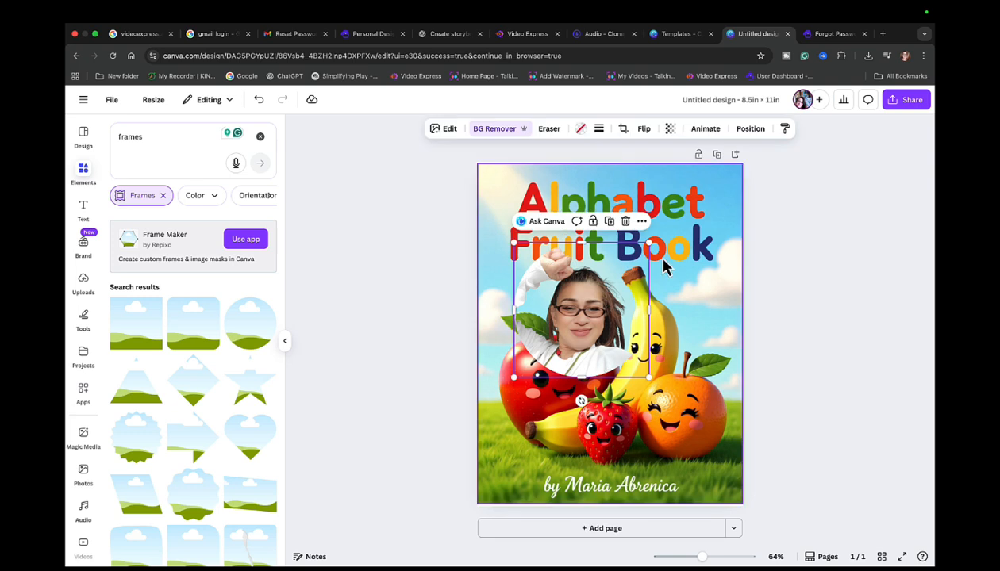
drag(649, 243, 589, 302)
drag(537, 343, 692, 458)
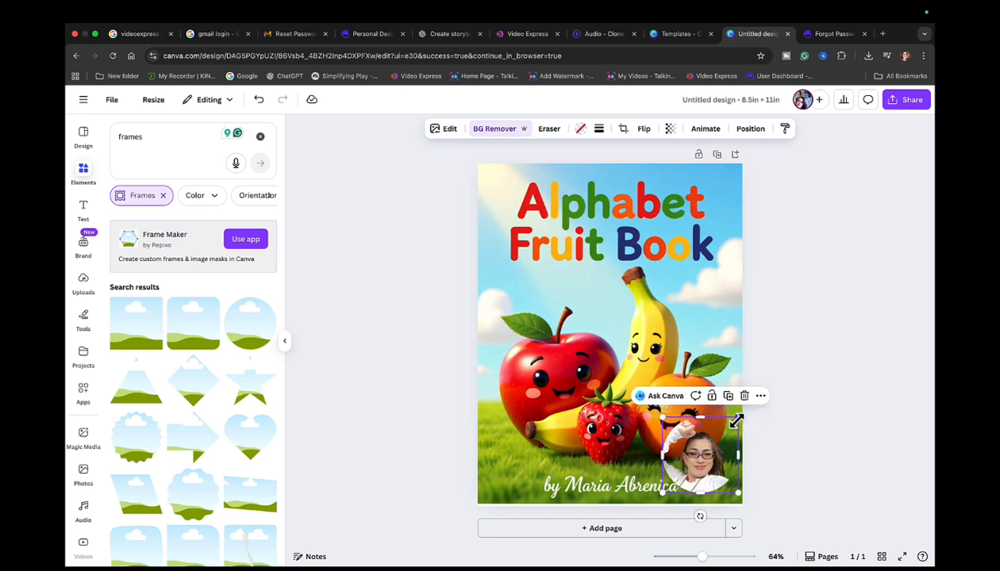
drag(738, 416, 729, 452)
click(455, 433)
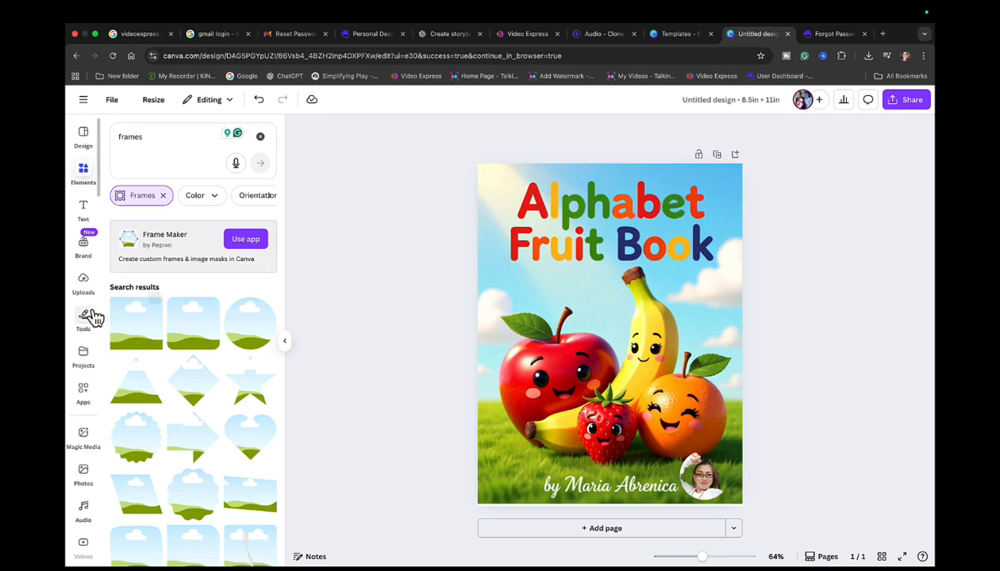
- Add the uploaded "A is for Alligator." picture to the cover and move it up towards the cover's left edge
click(86, 283)
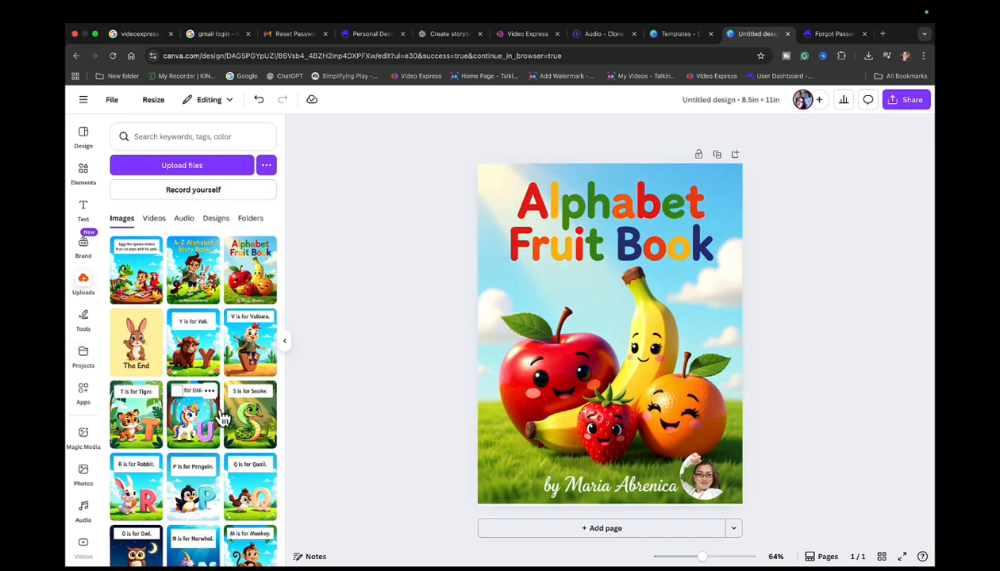
scroll(224, 419, down, 5)
click(251, 468)
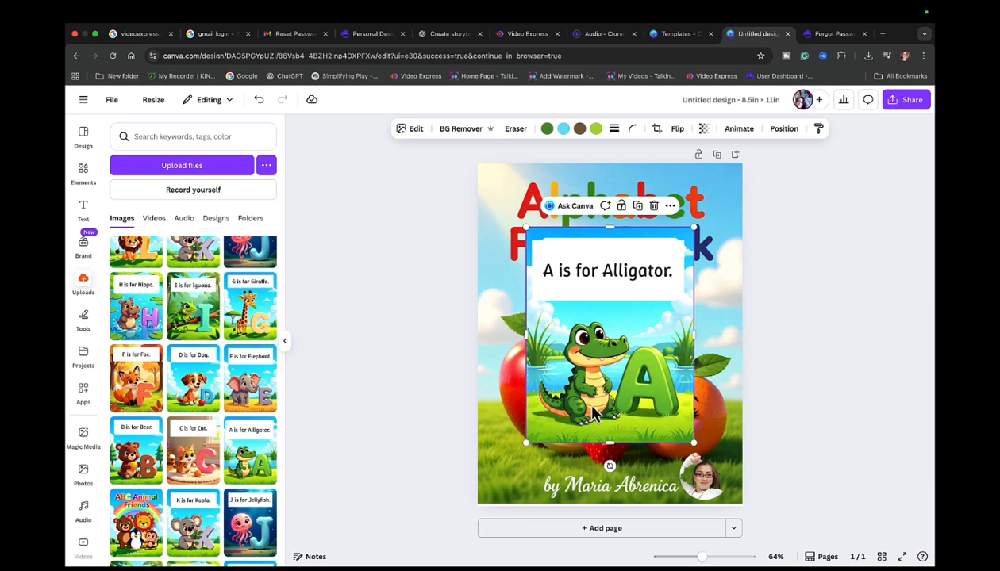
drag(603, 409, 577, 398)
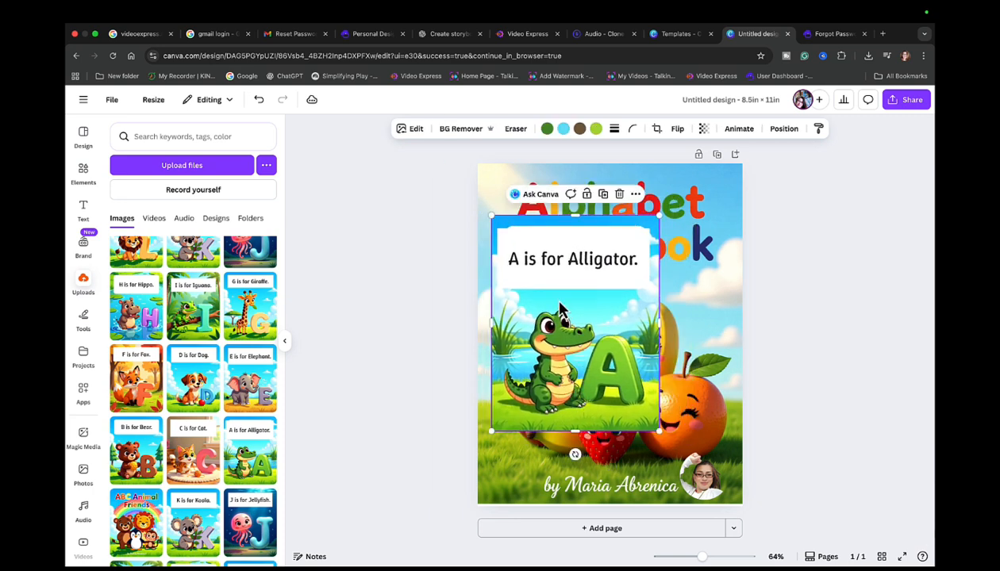
- Remove the alligator picture's background, shrink the cutout and place it above the apple, under the start of the title
click(463, 133)
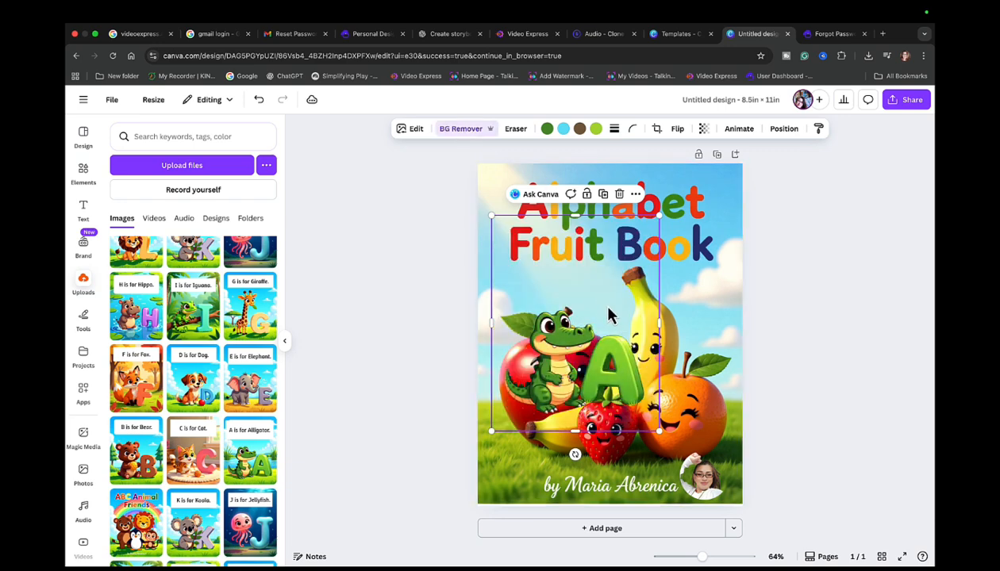
drag(654, 225, 559, 346)
drag(533, 394, 530, 286)
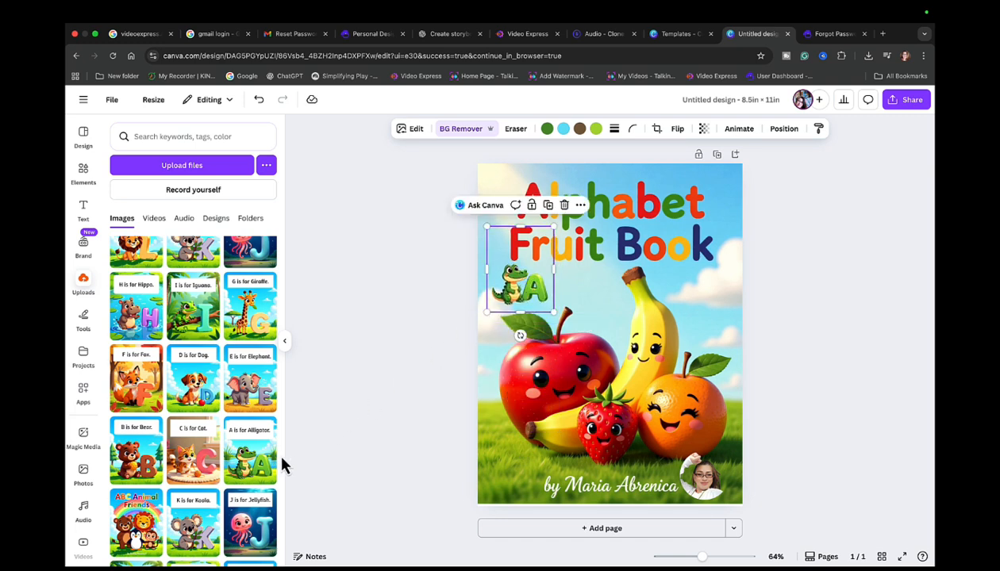
- Add the uploaded "B is for Bear." picture, remove its background, shrink the cutout and place it just right of the alligator
click(148, 468)
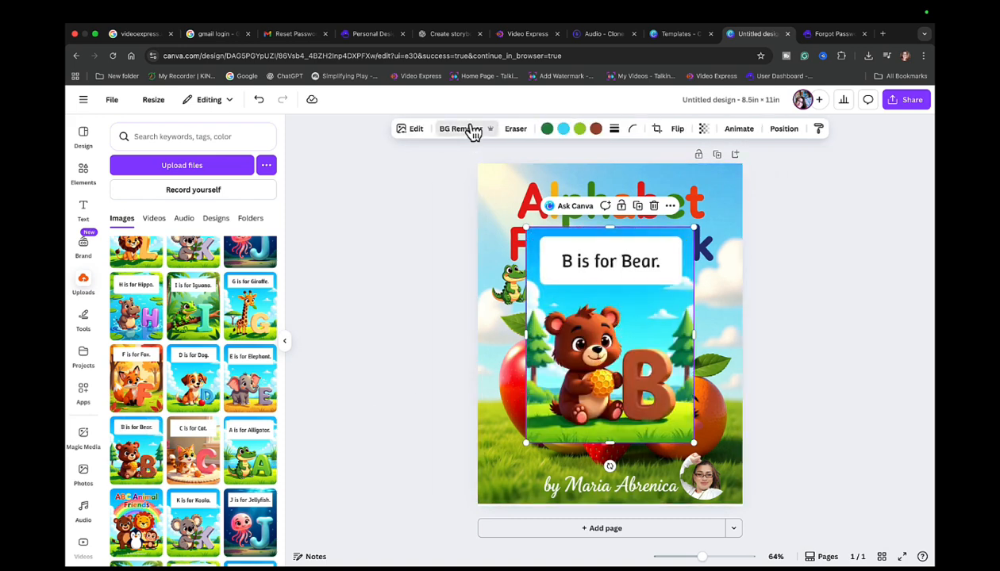
click(468, 128)
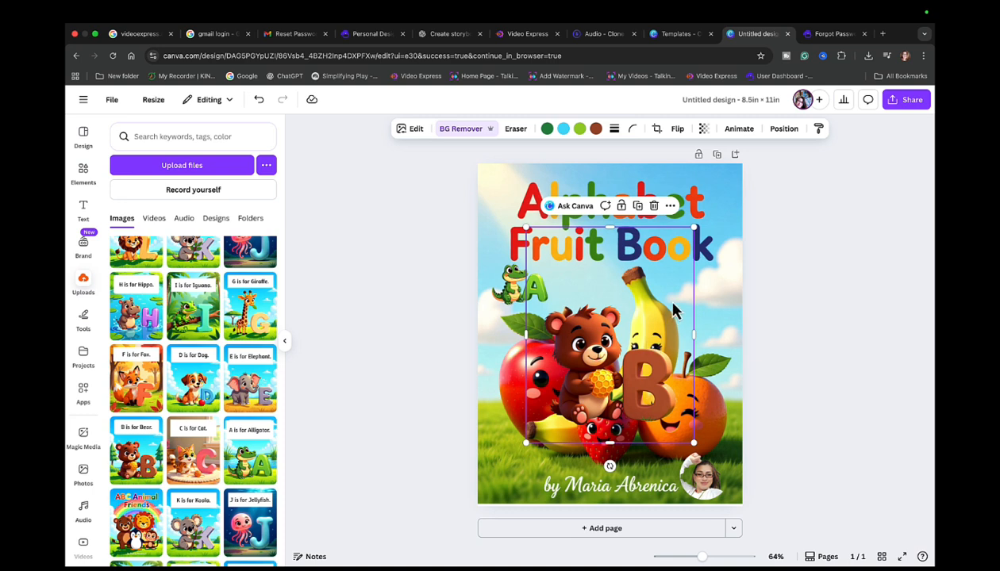
drag(693, 228, 628, 350)
drag(589, 409, 620, 298)
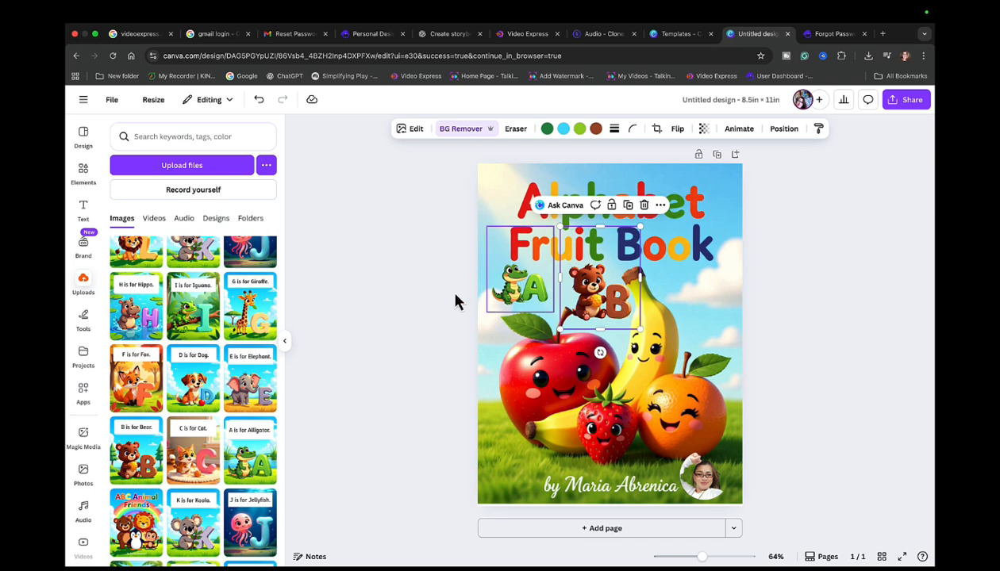
- Add the uploaded "C is for Cat." picture to the cover and shrink it slightly
click(202, 463)
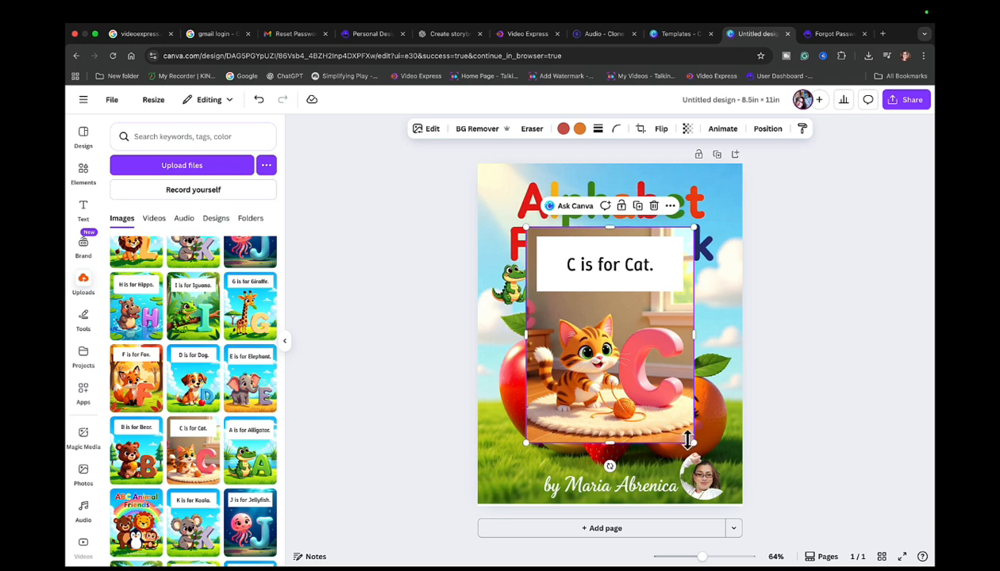
mouse_move(687, 440)
mouse_down()
mouse_move(640, 359)
mouse_move(679, 427)
mouse_up()
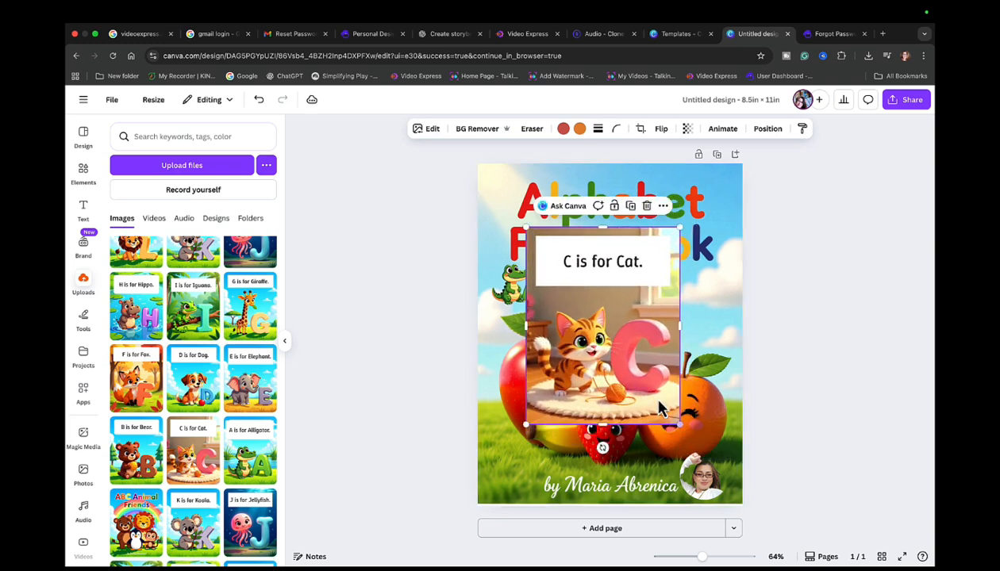
click(706, 287)
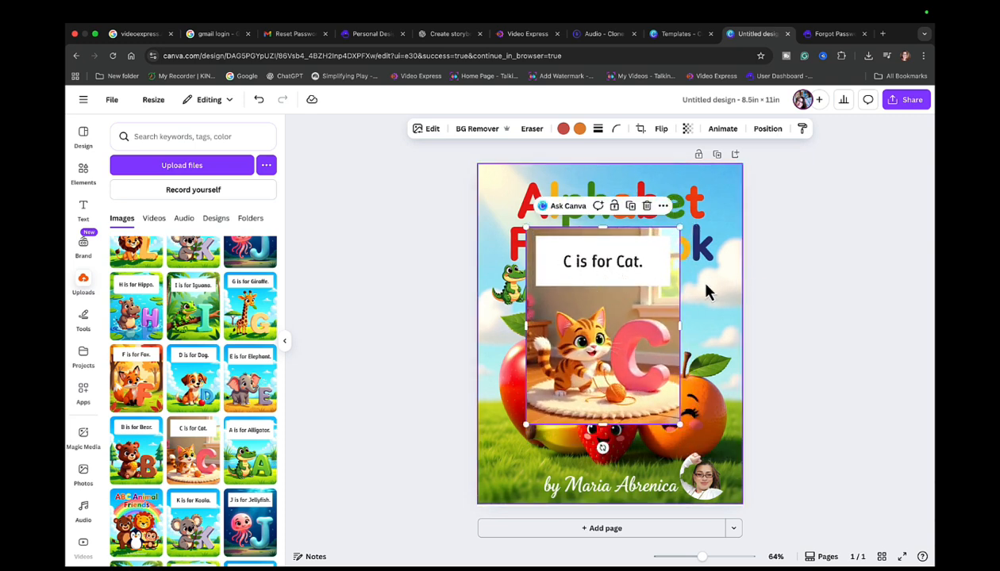
click(594, 264)
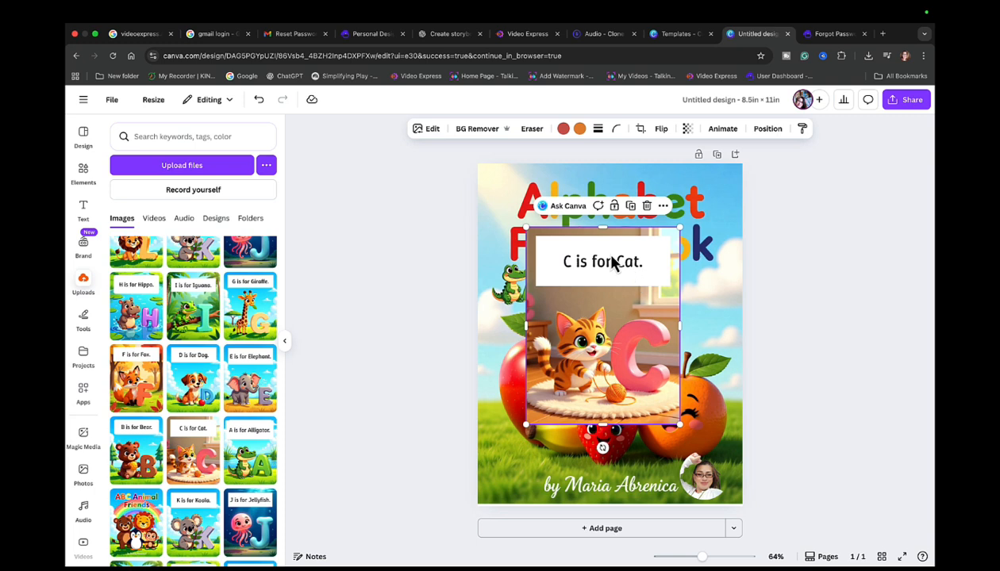
- Erase the white "C is for Cat." caption box from the cat picture using Magic Eraser with a brush size of 46
click(432, 130)
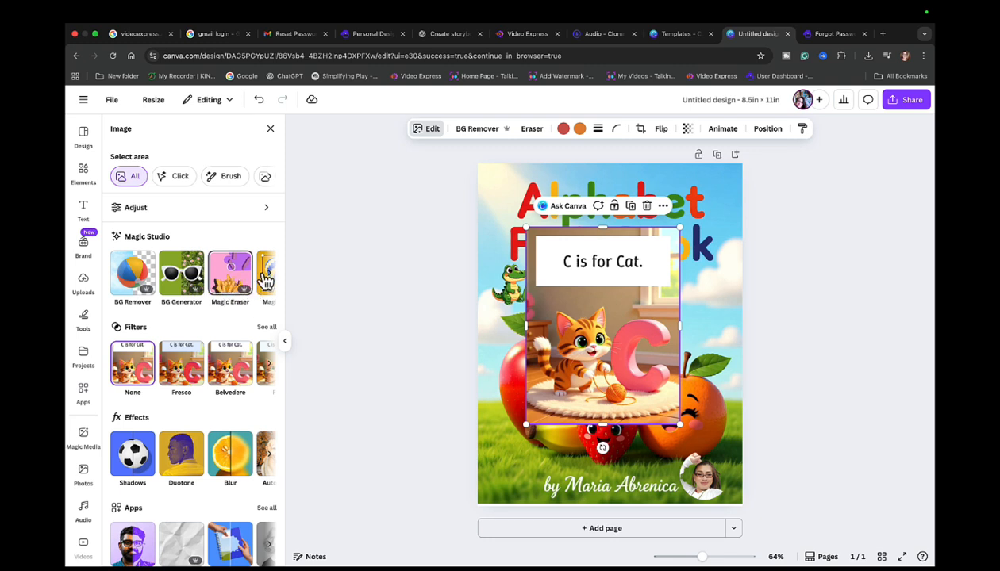
click(230, 295)
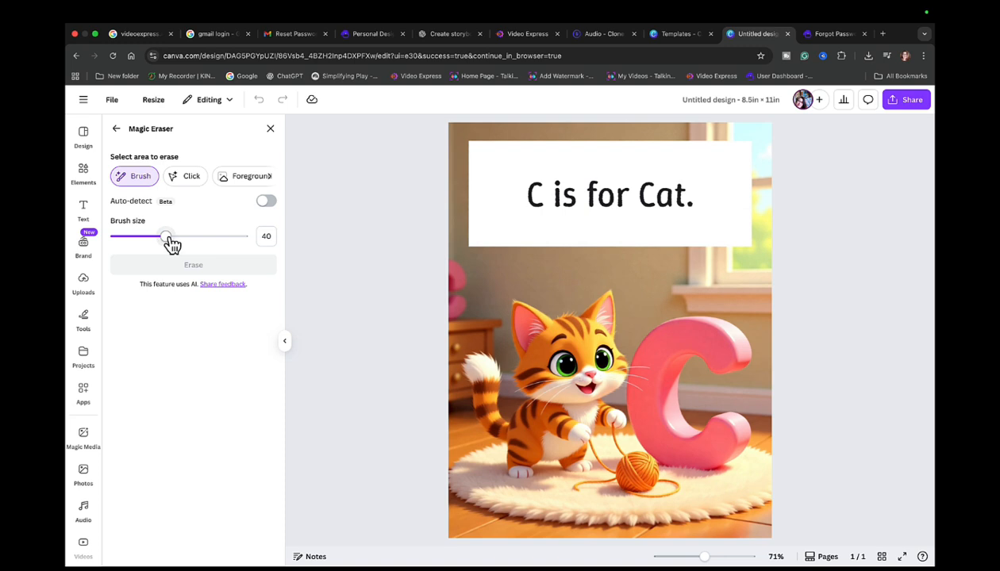
drag(165, 236, 173, 237)
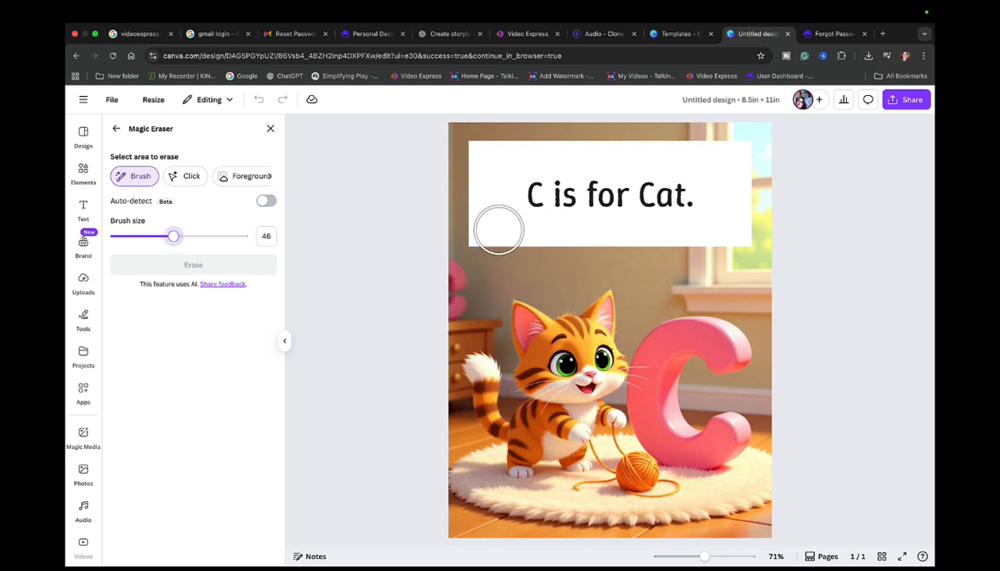
click(487, 234)
mouse_move(486, 234)
mouse_down()
mouse_move(481, 158)
mouse_move(615, 160)
mouse_move(692, 196)
mouse_up()
click(218, 268)
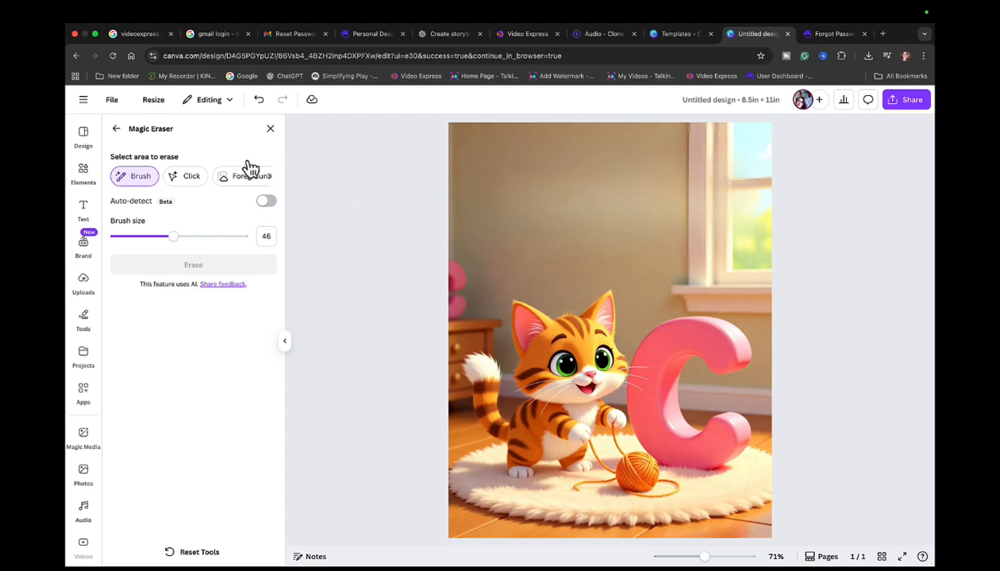
click(271, 129)
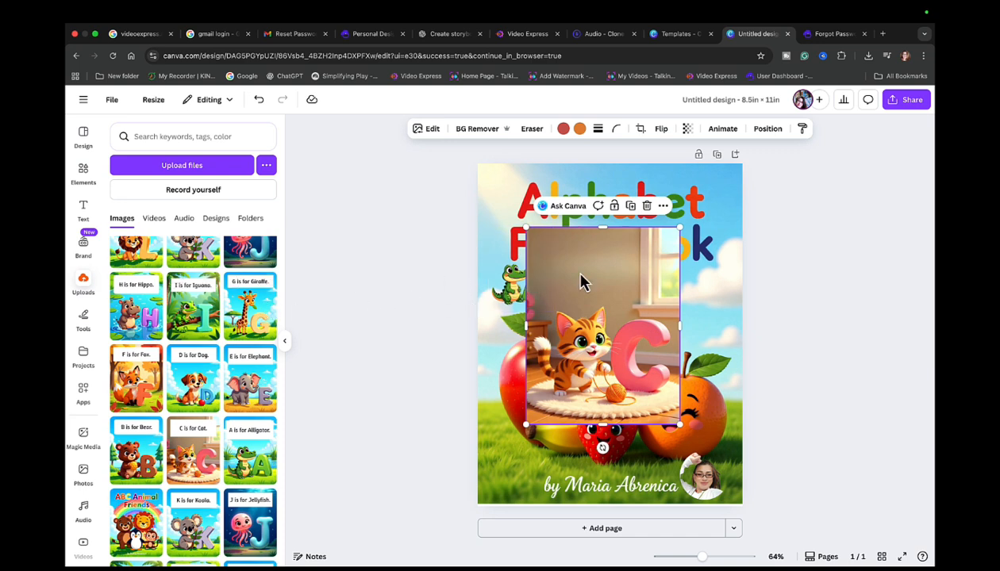
- Add a heading text box and move it onto the upper part of the cat picture
click(84, 210)
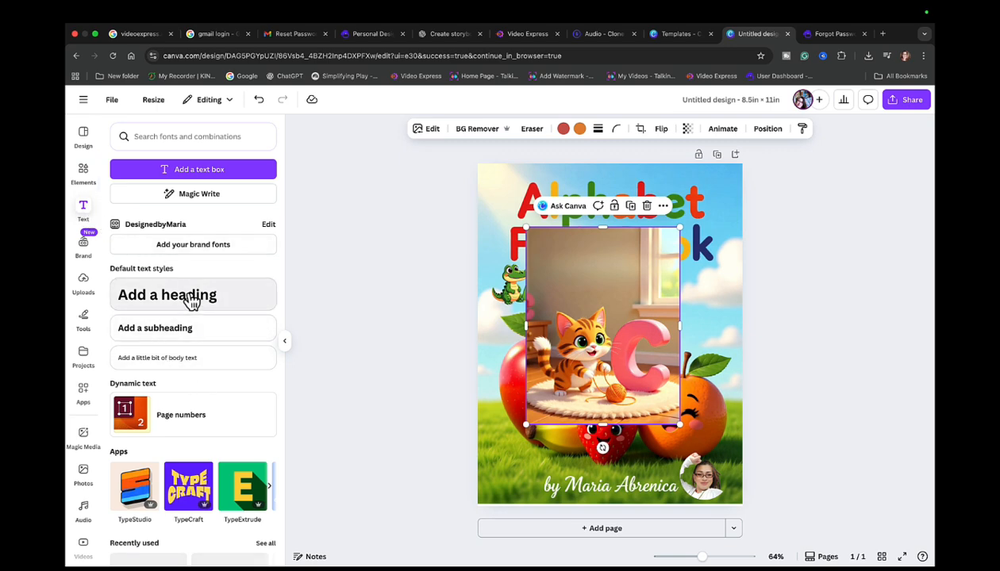
click(191, 300)
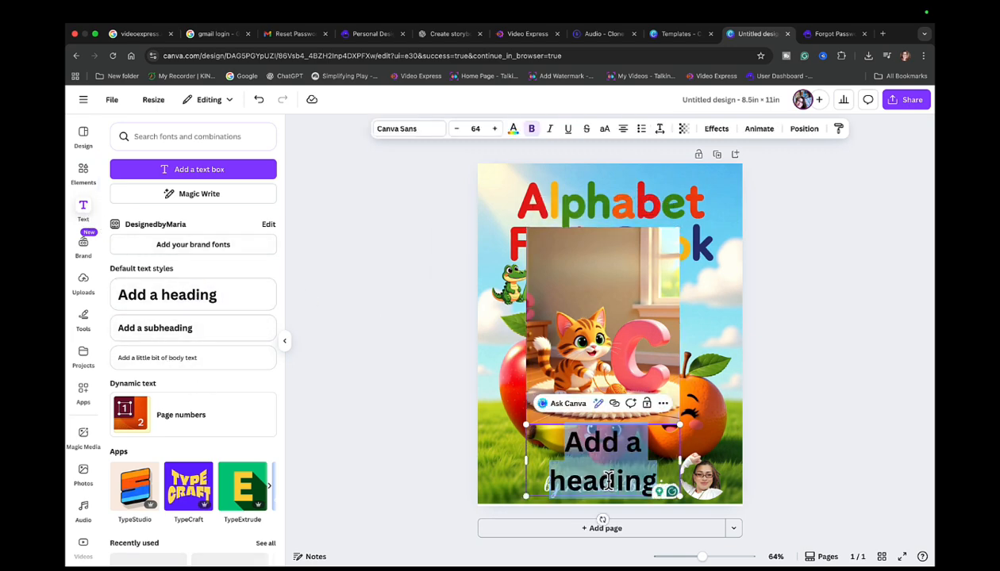
drag(608, 481, 565, 259)
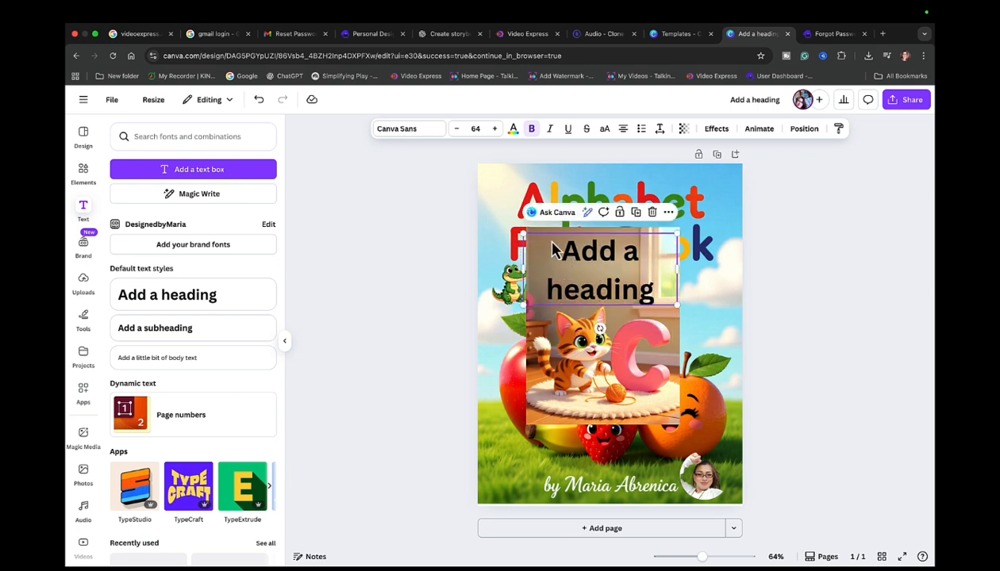
- Set the heading's font to Comic Sans after trying Apricots, and replace its text with "C is for cat"
click(408, 131)
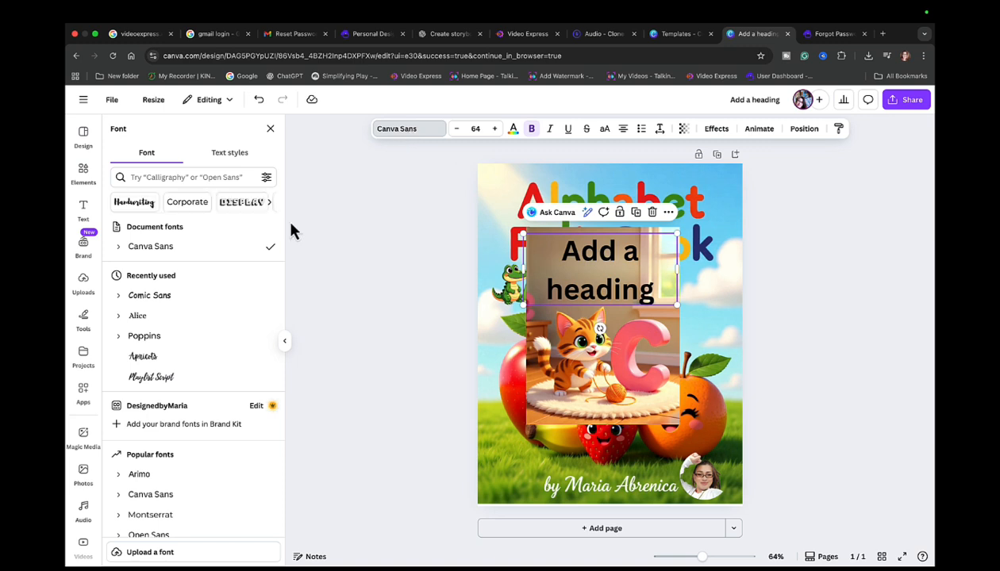
click(163, 363)
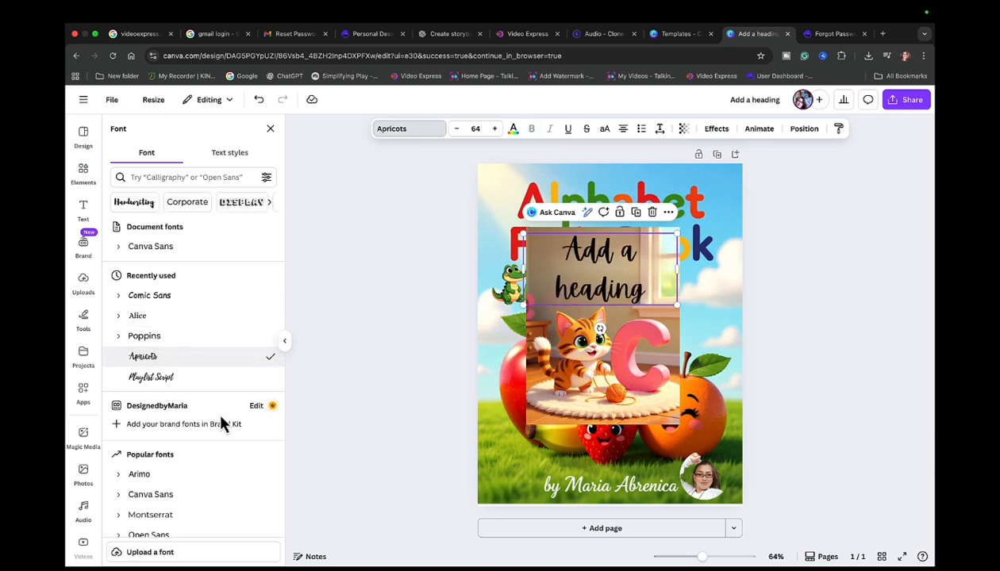
click(176, 299)
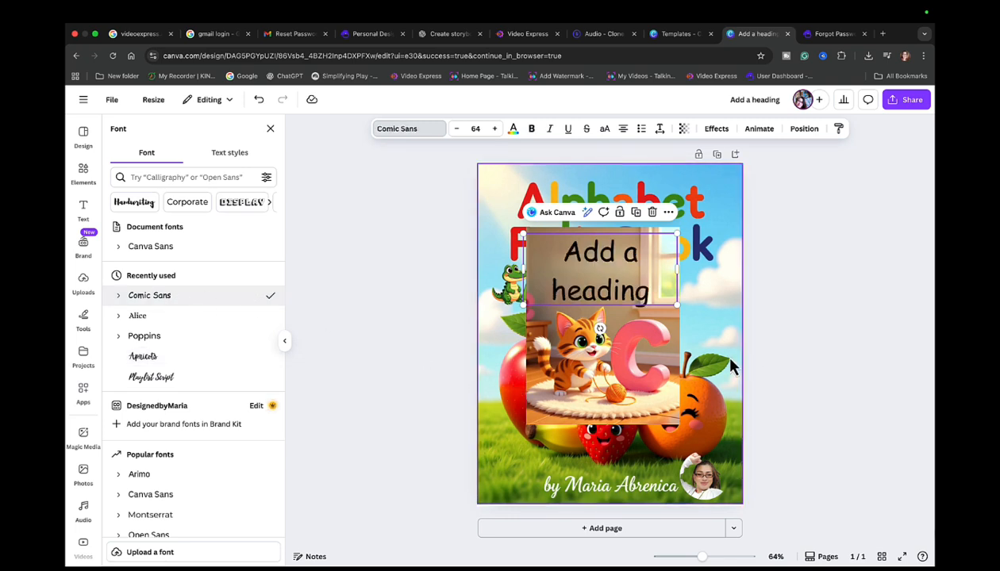
double_click(657, 292)
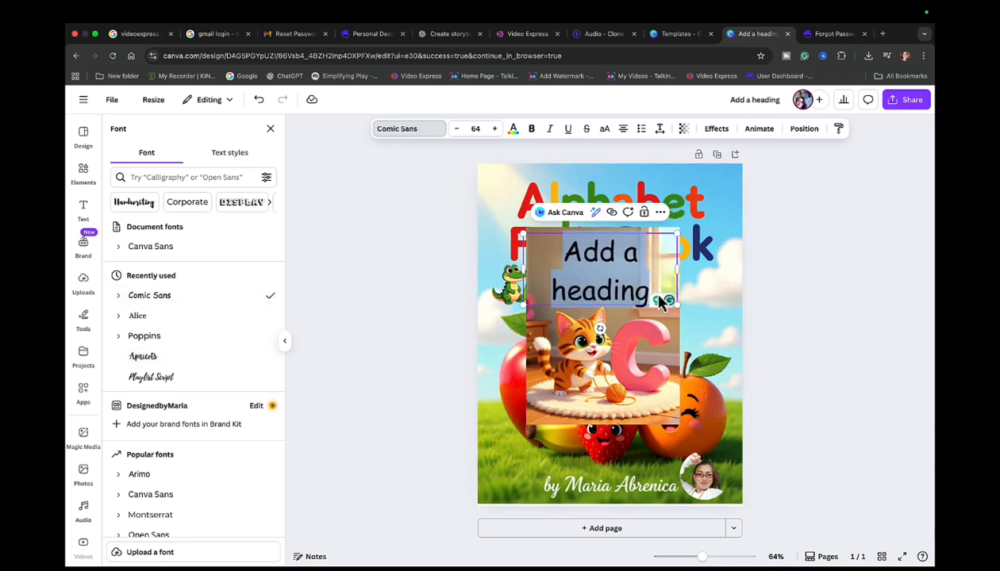
text(C is for cat)
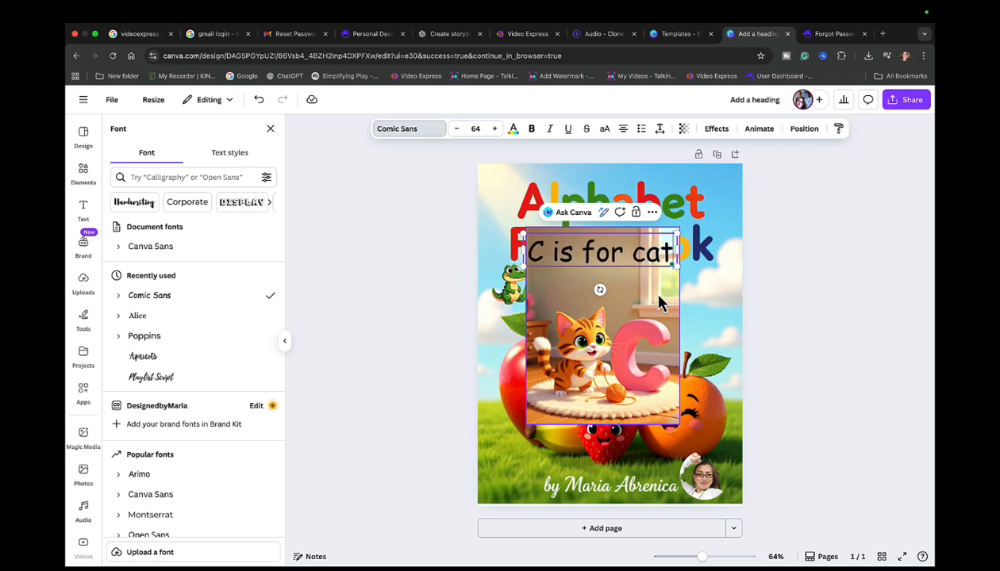
key(Escape)
- Recolour the whole "C is for cat" text, trying green and yellow before settling on blue
click(628, 247)
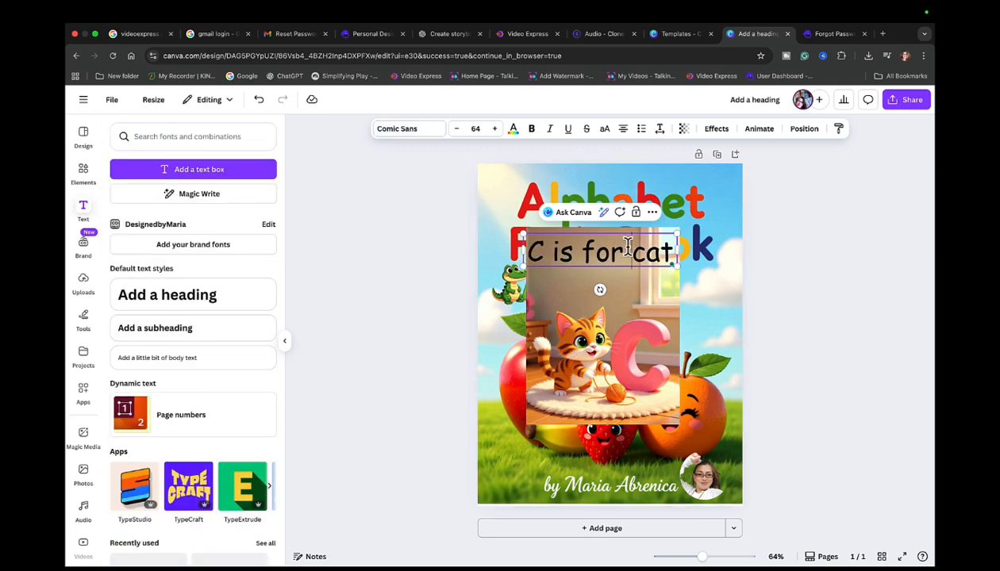
double_click(628, 244)
triple_click(526, 245)
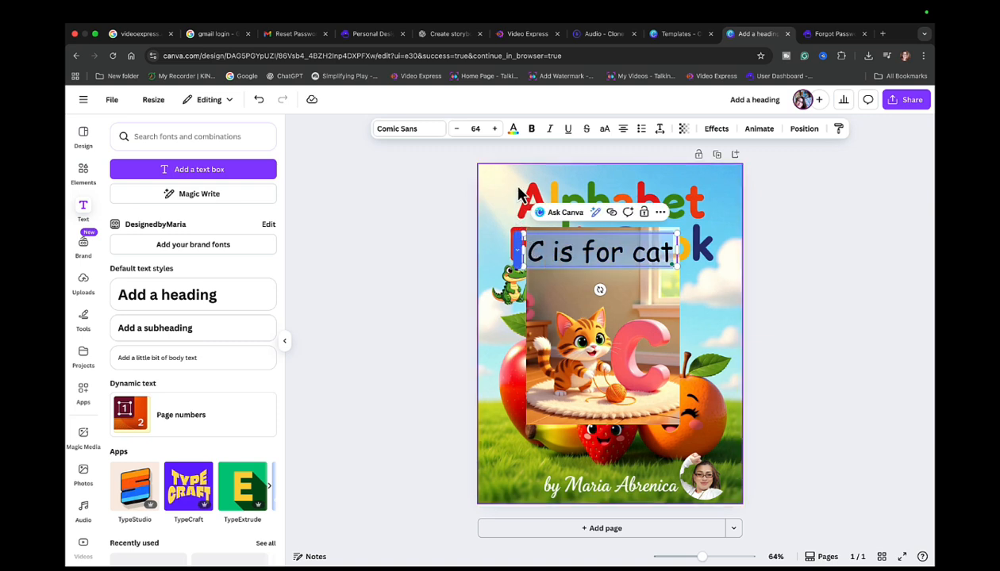
click(513, 129)
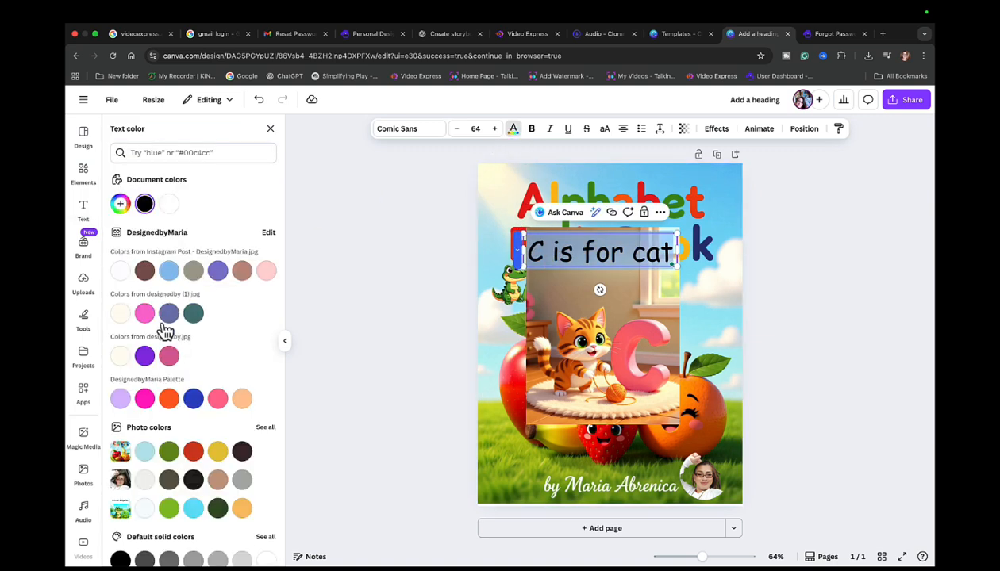
click(169, 508)
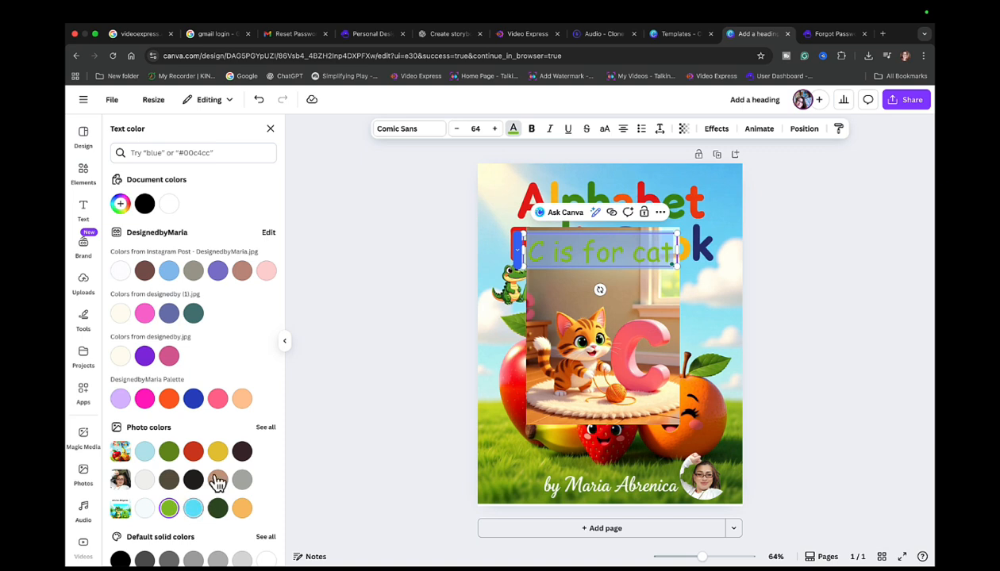
click(218, 451)
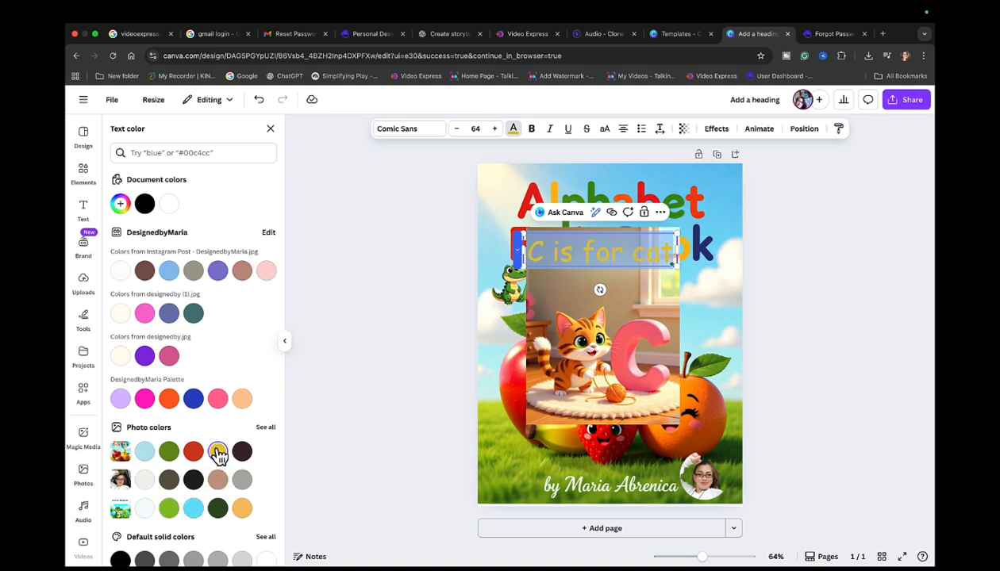
click(193, 314)
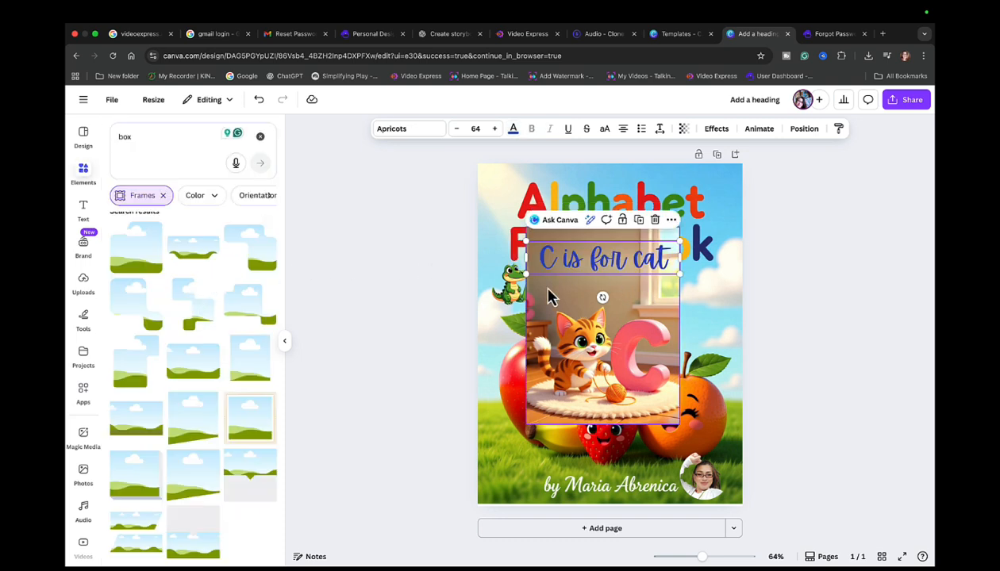
- Replace the elements search term "box" and search for "bubbles speech"
click(137, 138)
key(BackSpace)
key(BackSpace)
key(BackSpace)
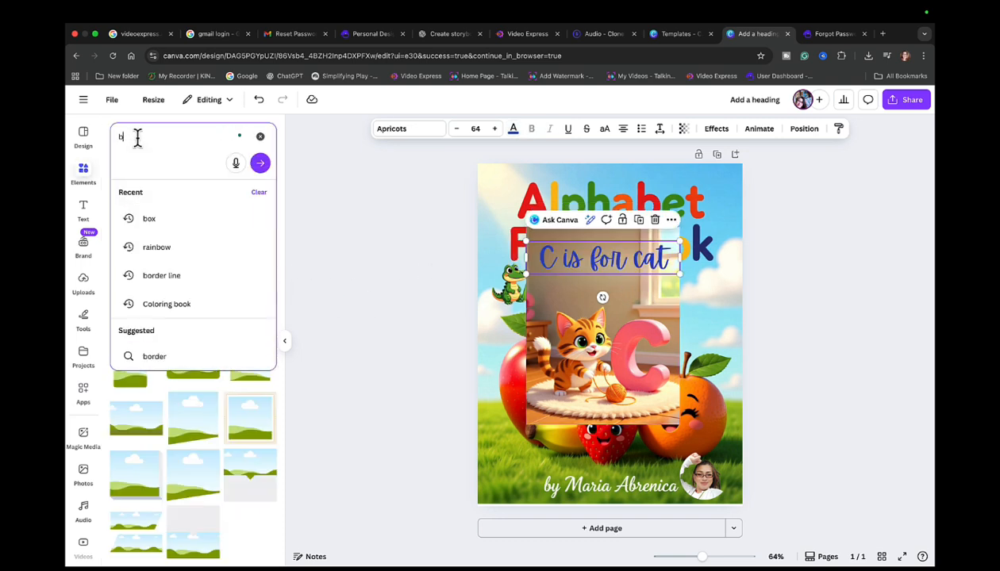
text(bb)
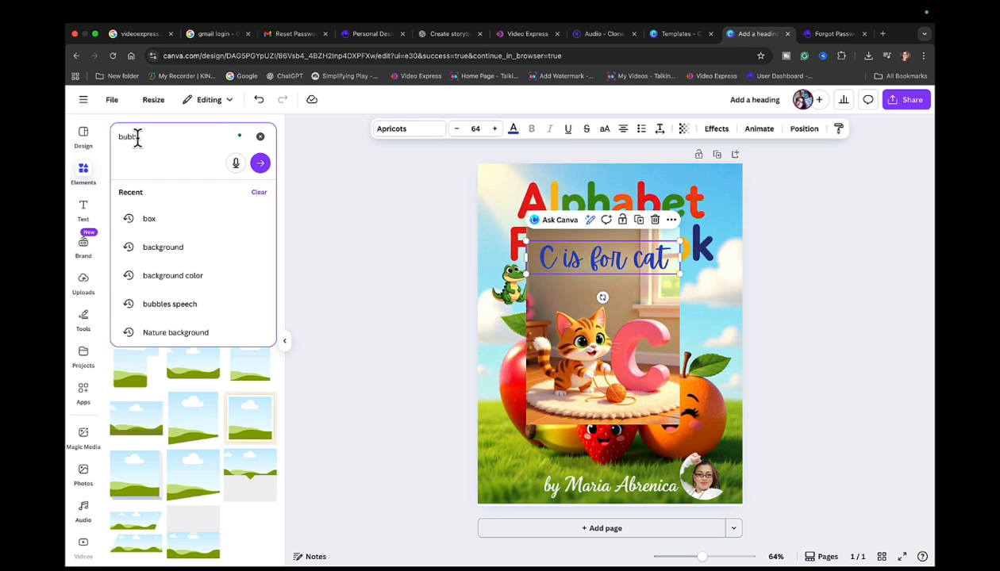
text(ubble)
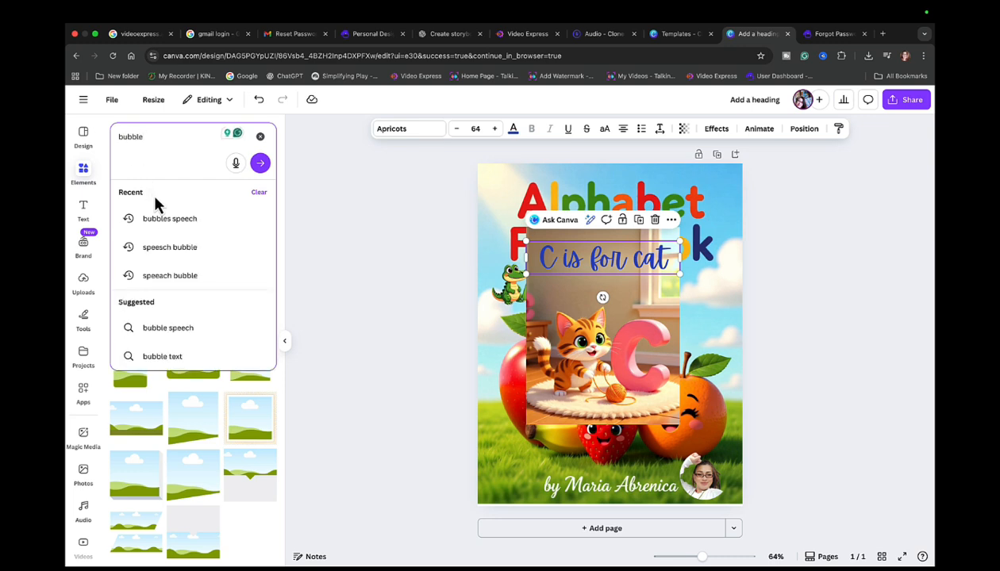
click(169, 225)
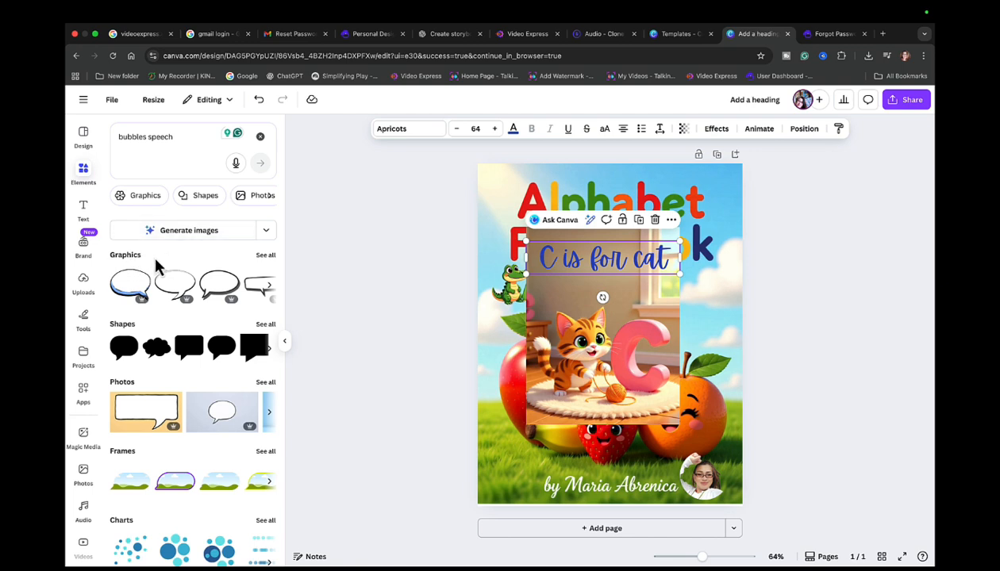
- Narrow the speech bubble results to graphics, add the light blue cloud-shaped bubble, and place it over the "C is for cat" caption
click(265, 256)
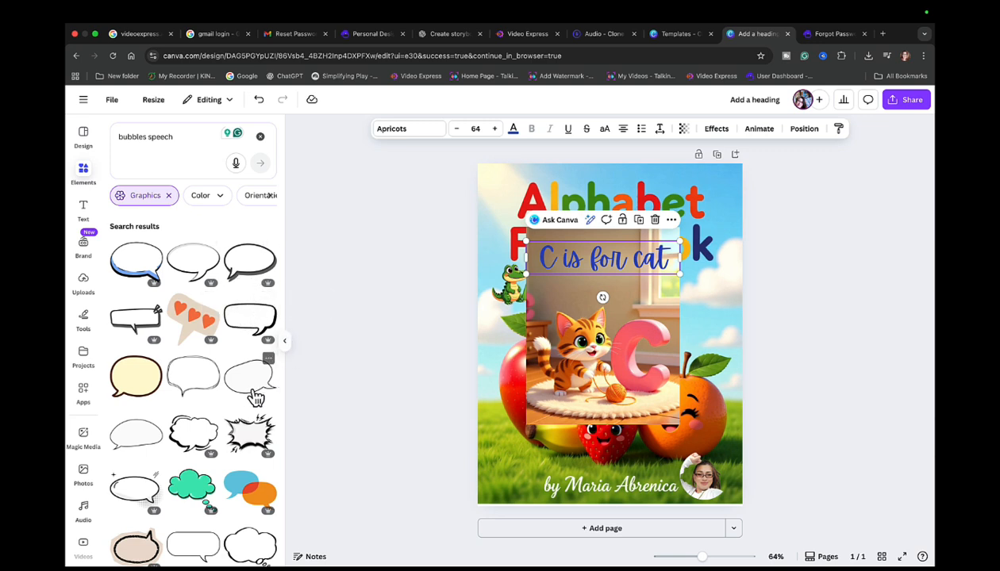
scroll(247, 408, down, 5)
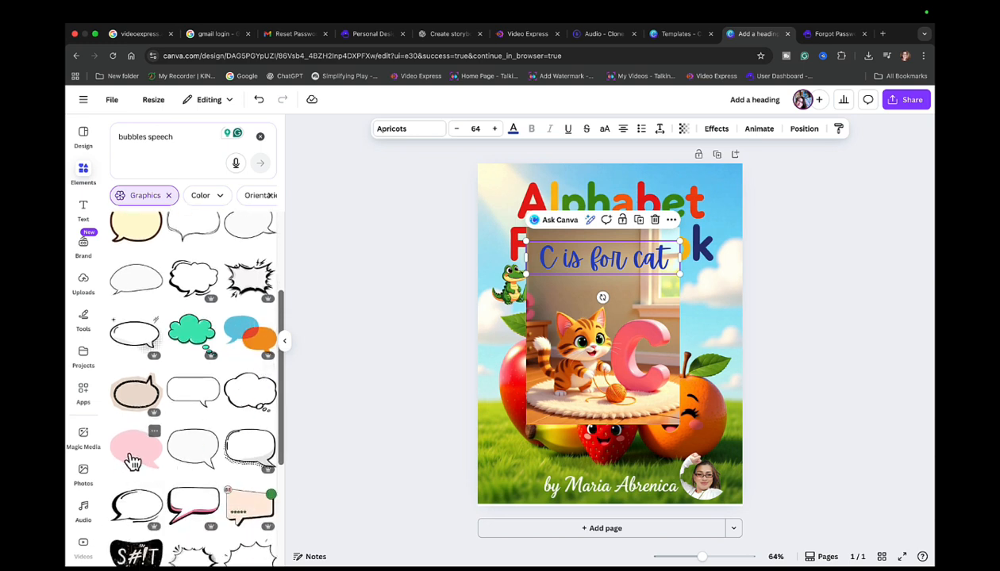
scroll(132, 462, down, 5)
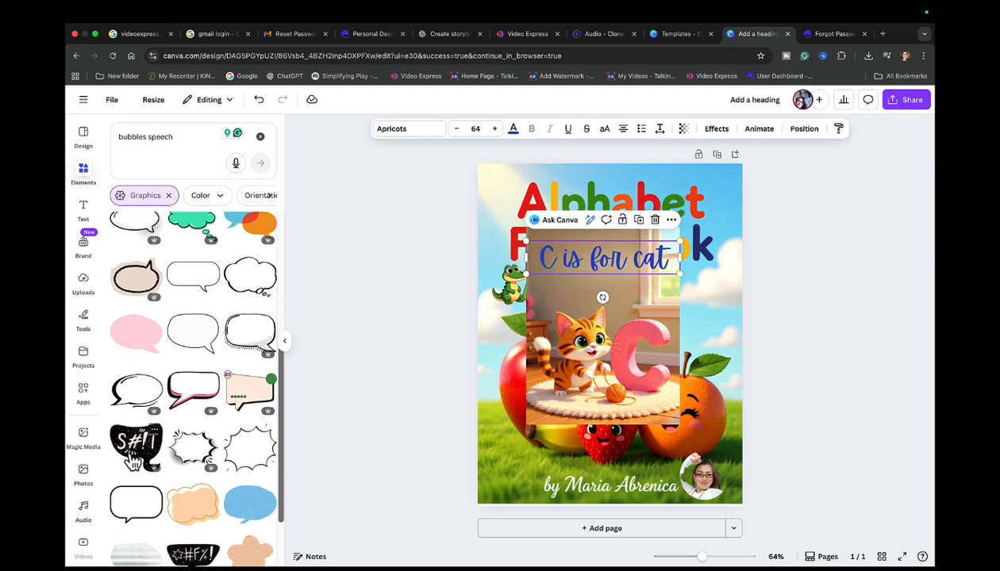
scroll(132, 462, down, 2)
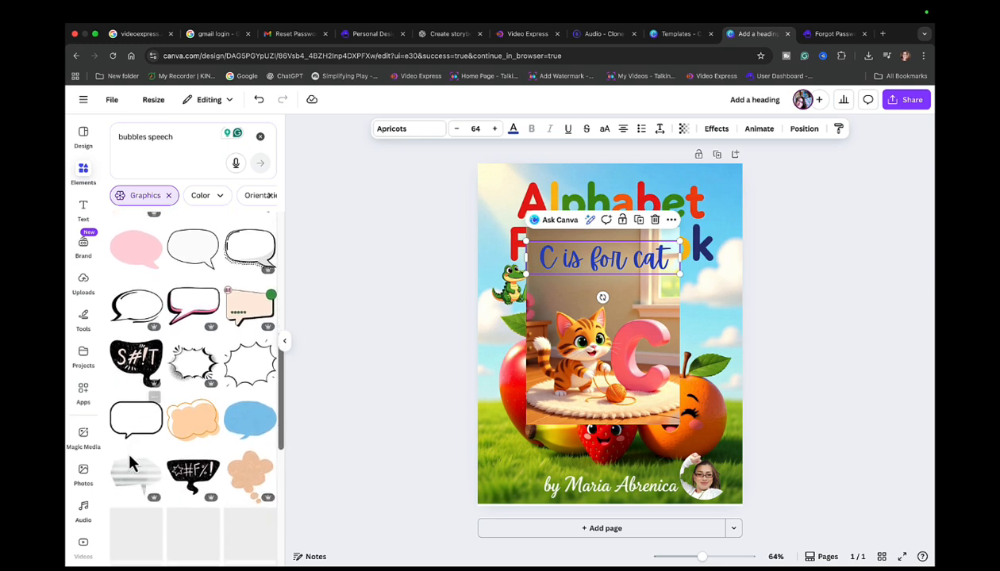
click(205, 530)
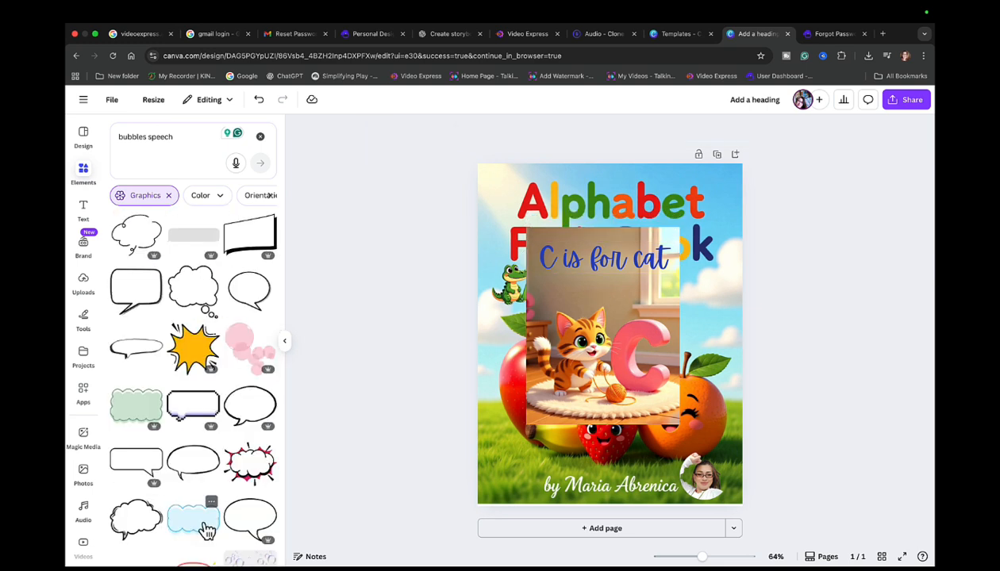
click(205, 530)
drag(612, 345, 610, 275)
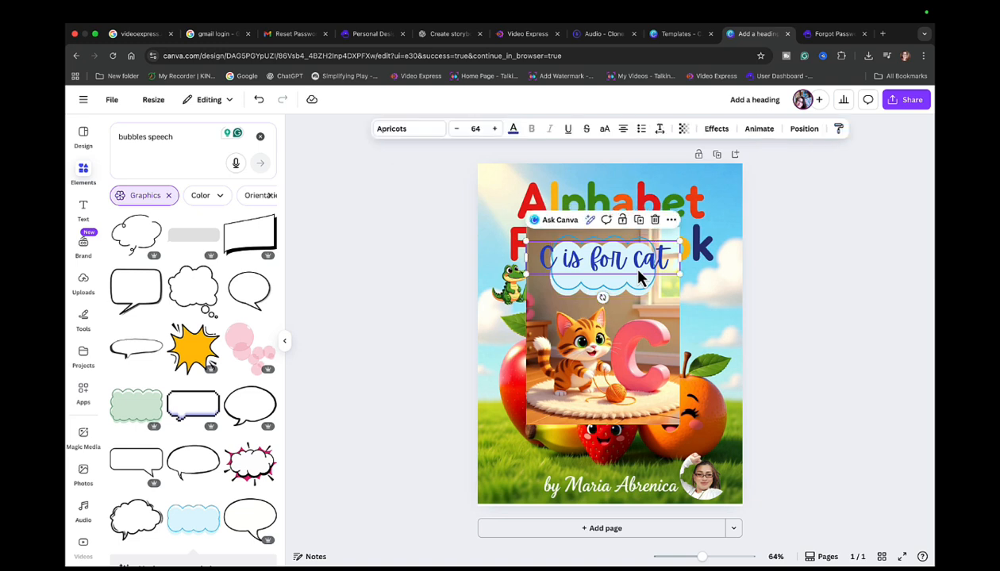
- Shrink the "C is for cat" caption to size 47.5 and fit the light blue bubble around it
click(673, 264)
drag(679, 272, 612, 259)
click(643, 294)
key(ctrl+z)
click(661, 295)
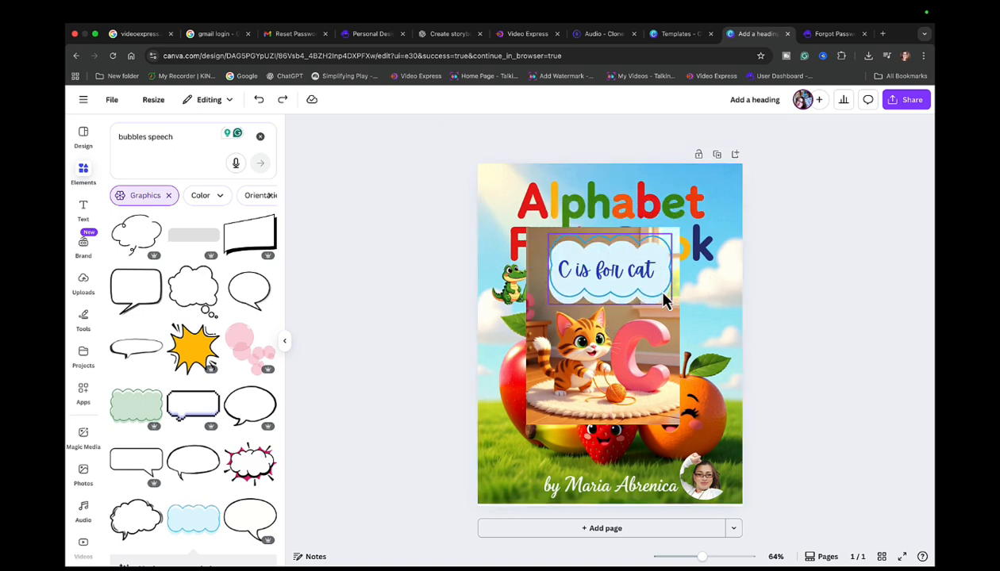
drag(653, 290, 661, 295)
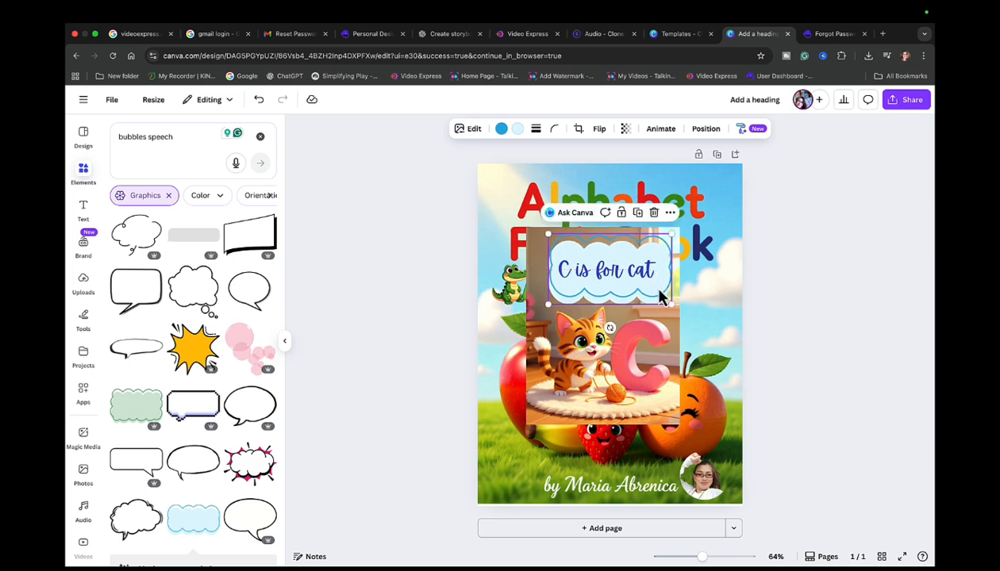
- Delete the light blue bubble behind the "C is for cat" caption and clear the caption trial from the cover
click(653, 212)
click(615, 275)
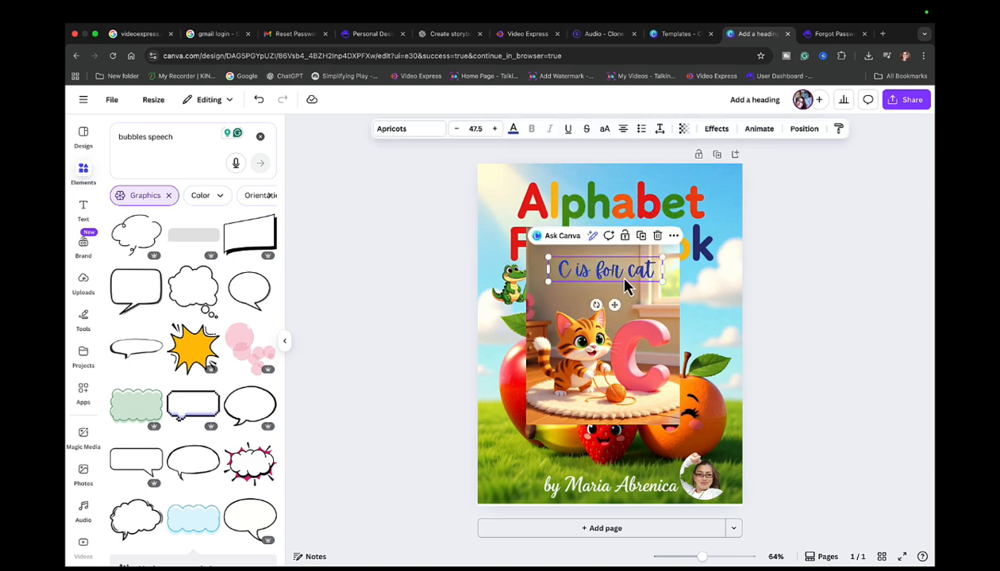
drag(624, 286, 610, 264)
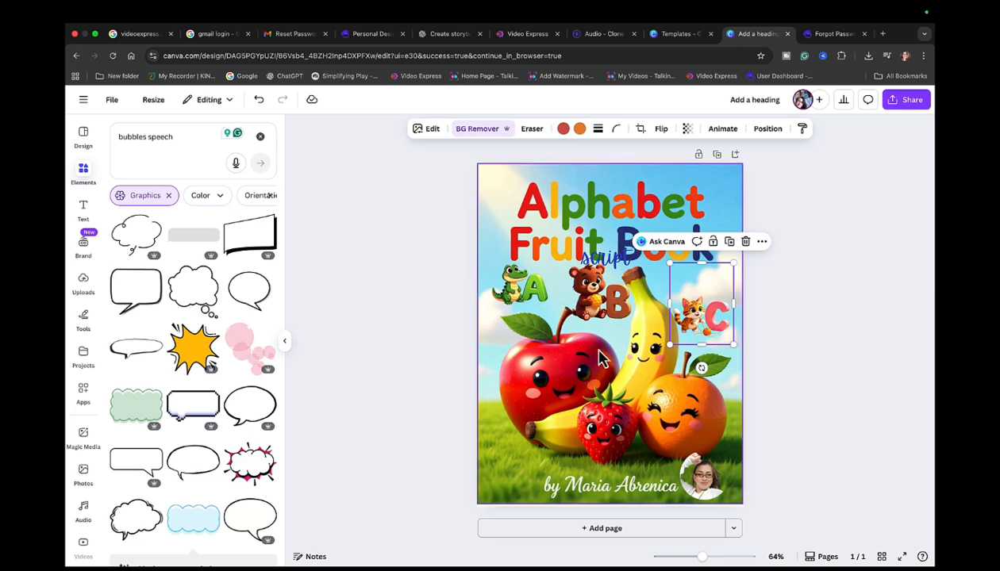
click(783, 362)
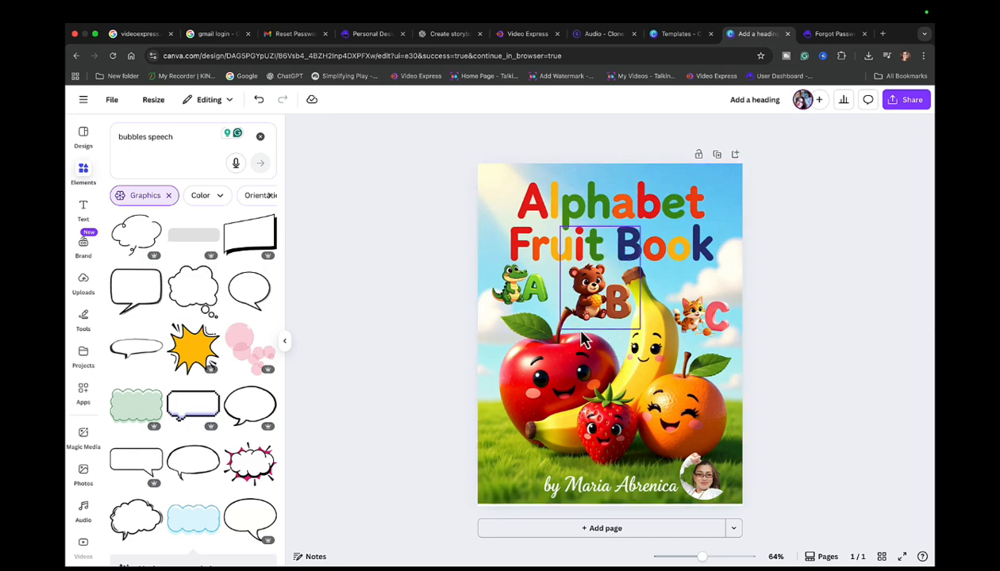
- Add a second page and place the uploaded "ABC Animal Friends" cover picture on it
click(584, 537)
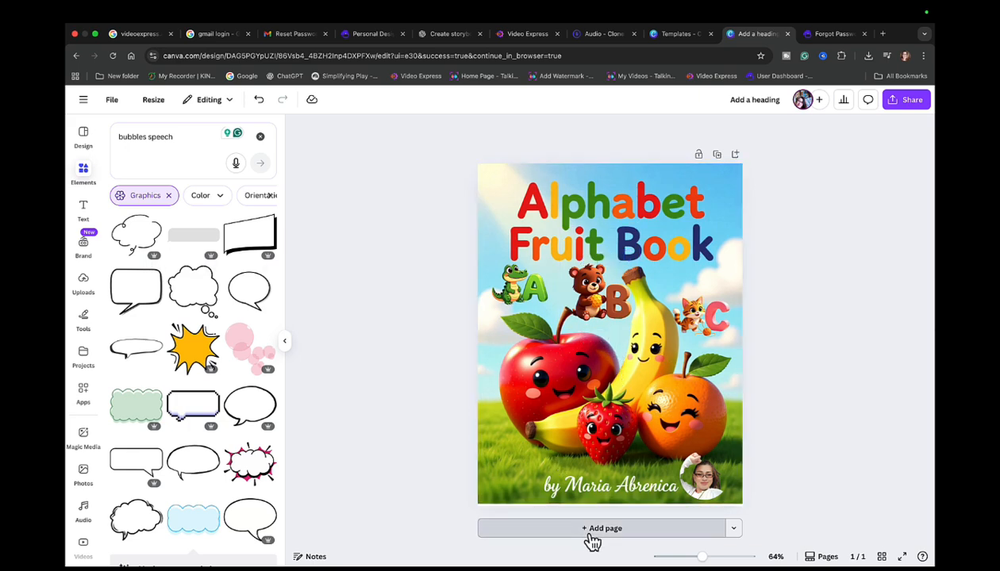
click(85, 290)
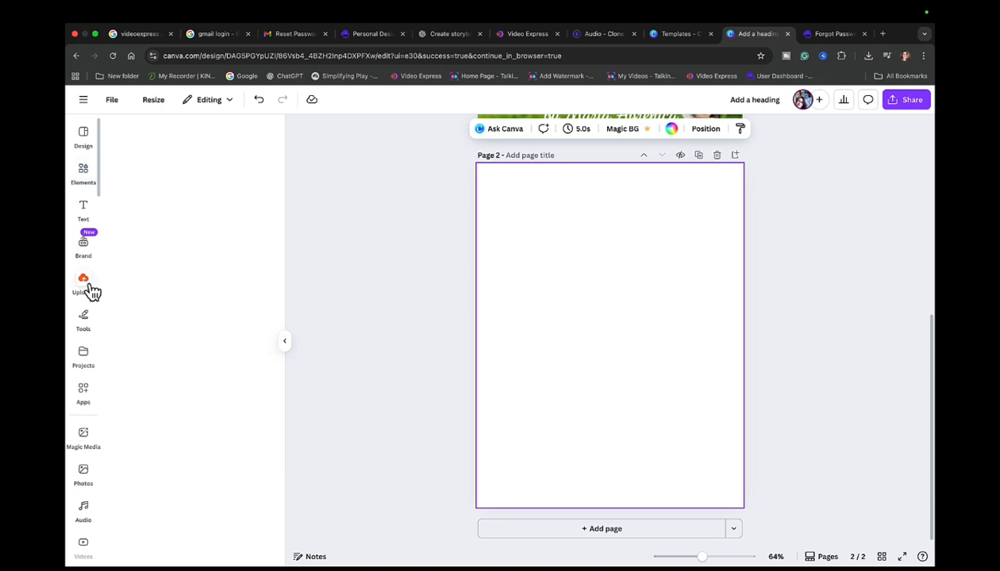
scroll(245, 319, up, 2)
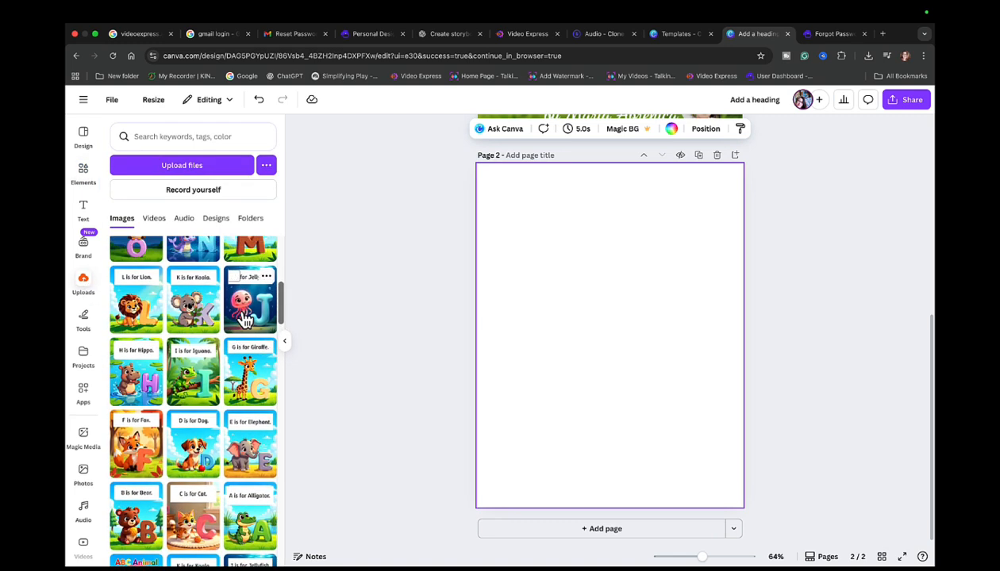
click(250, 502)
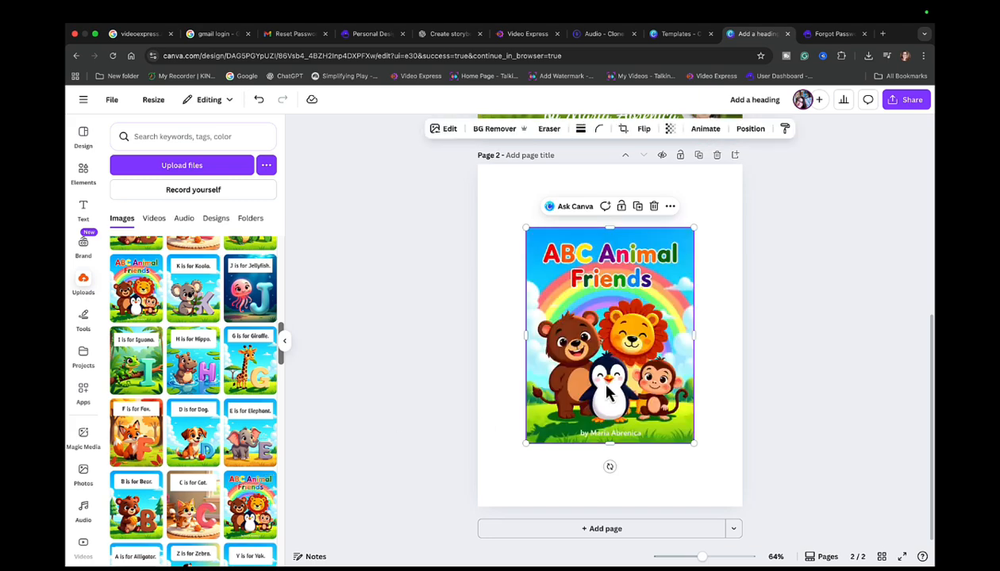
- Align the "ABC Animal Friends" picture with the page's upper-left corner and enlarge it to fill page 2
drag(598, 388, 551, 323)
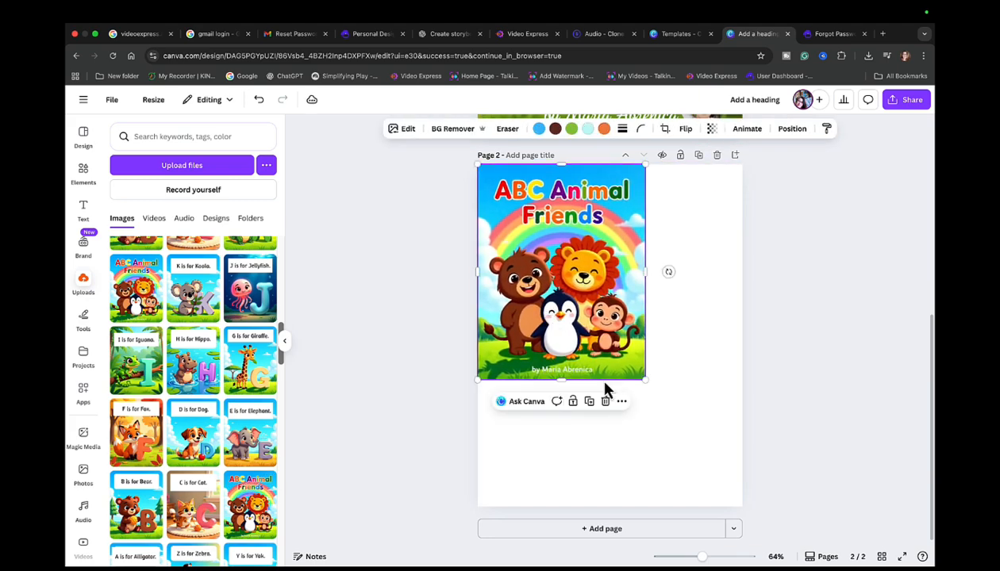
drag(643, 379, 725, 531)
click(776, 306)
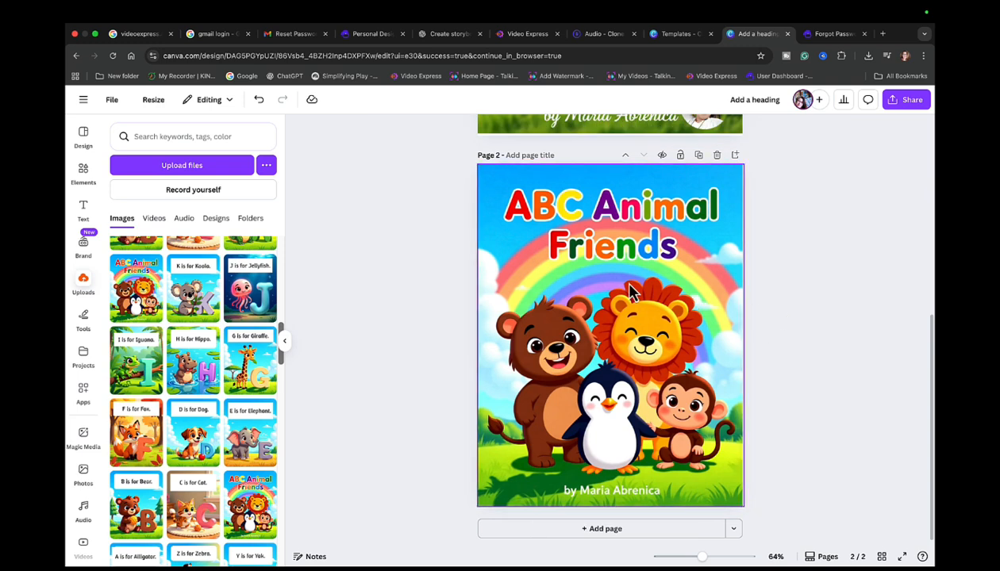